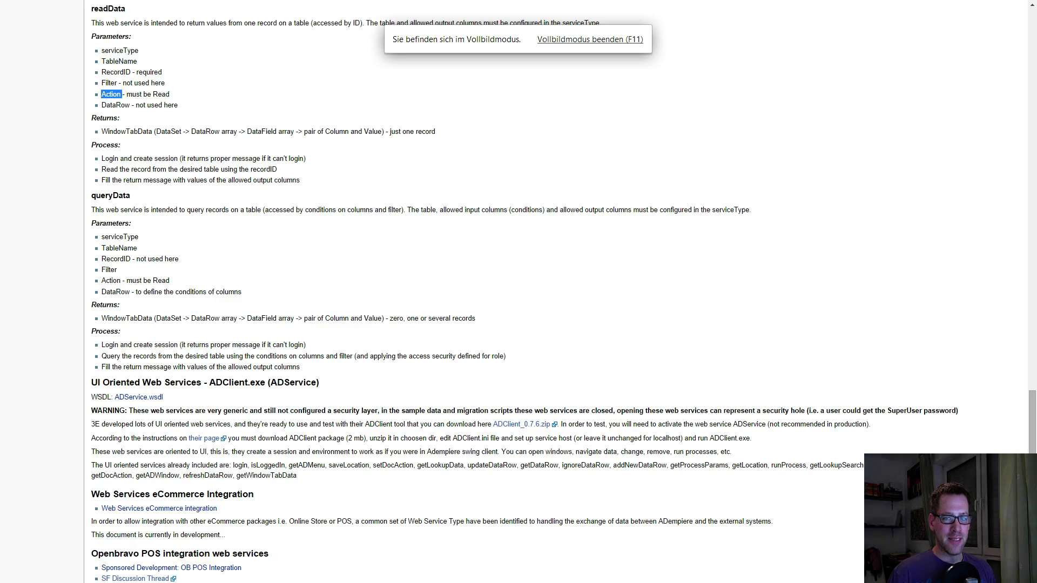
# - Leave full-screen browsing and review the readData parameter list in the wiki
pyautogui.click(185, 202)
pyautogui.press('F11')
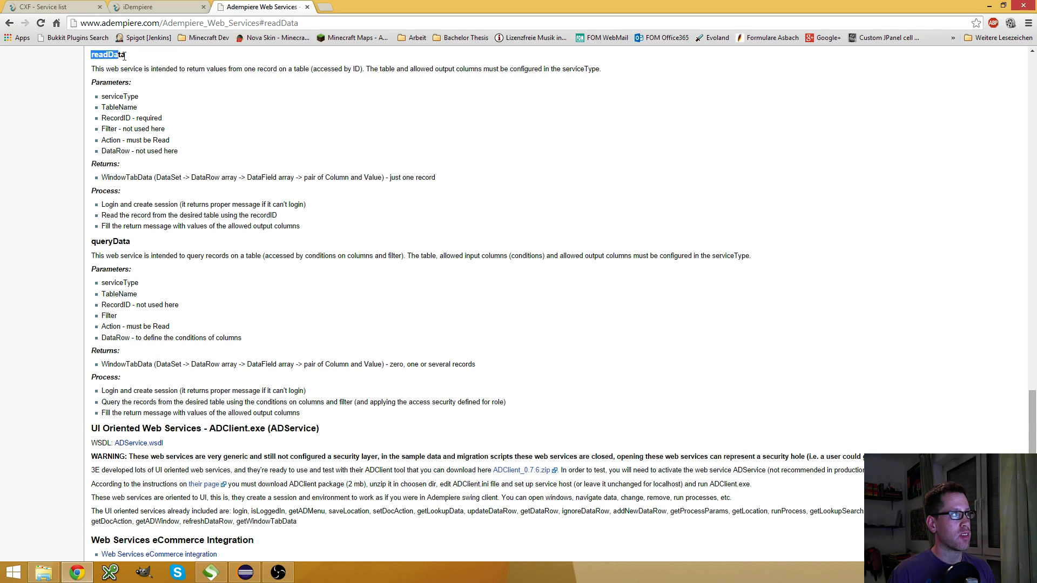
pyautogui.moveTo(92, 53); pyautogui.dragTo(254, 159)
pyautogui.click(253, 159)
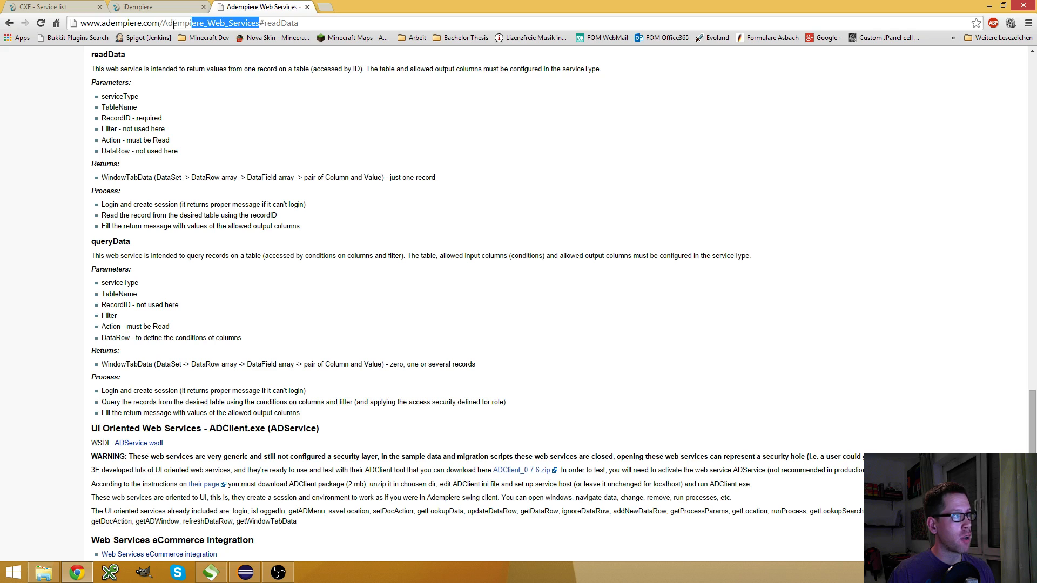
# - Highlight the wiki page address, then view the web service's Field Input in iDempiere
pyautogui.moveTo(262, 22); pyautogui.dragTo(79, 22)
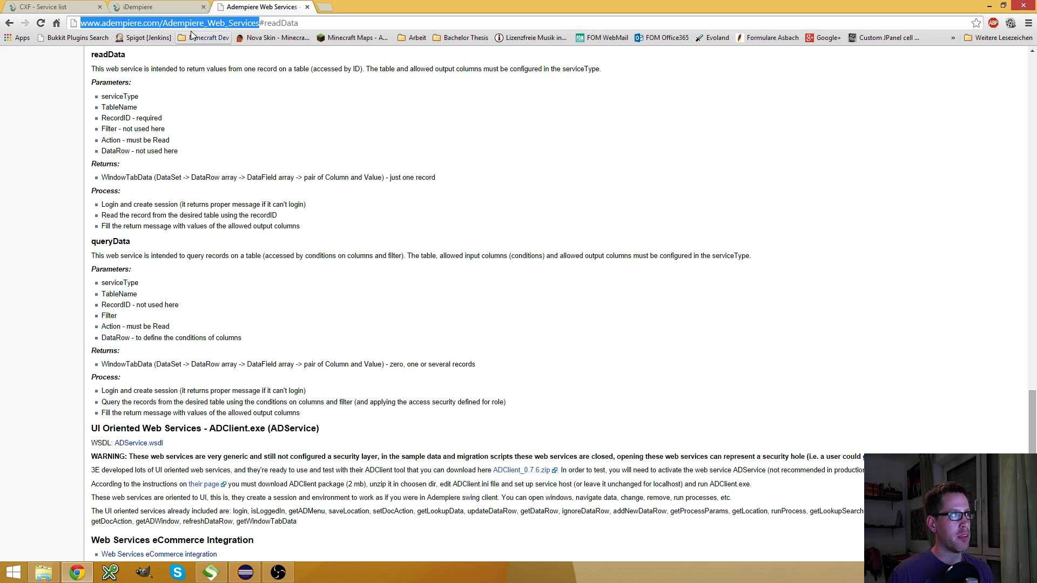
pyautogui.click(181, 7)
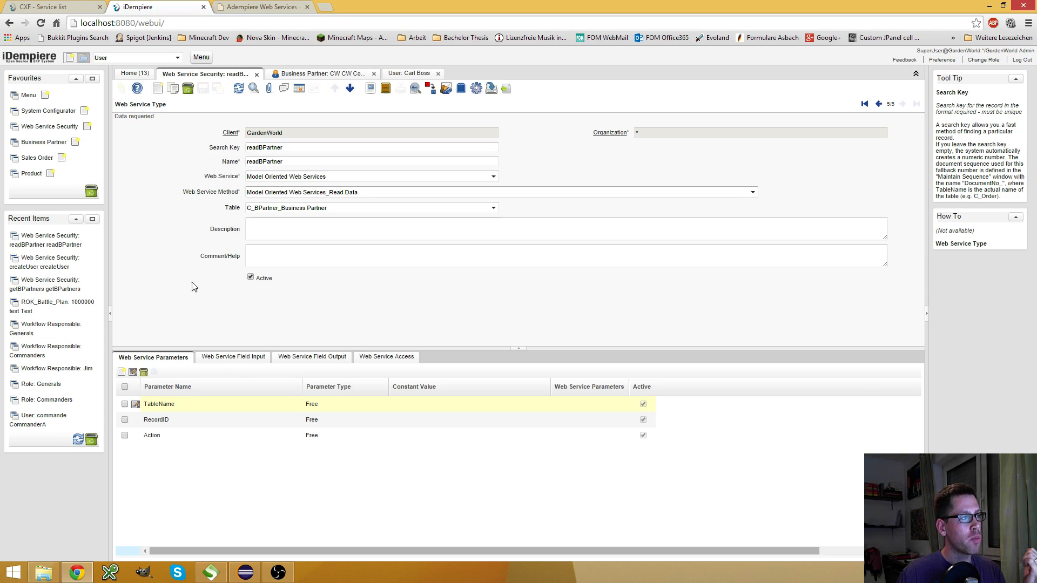
pyautogui.click(236, 363)
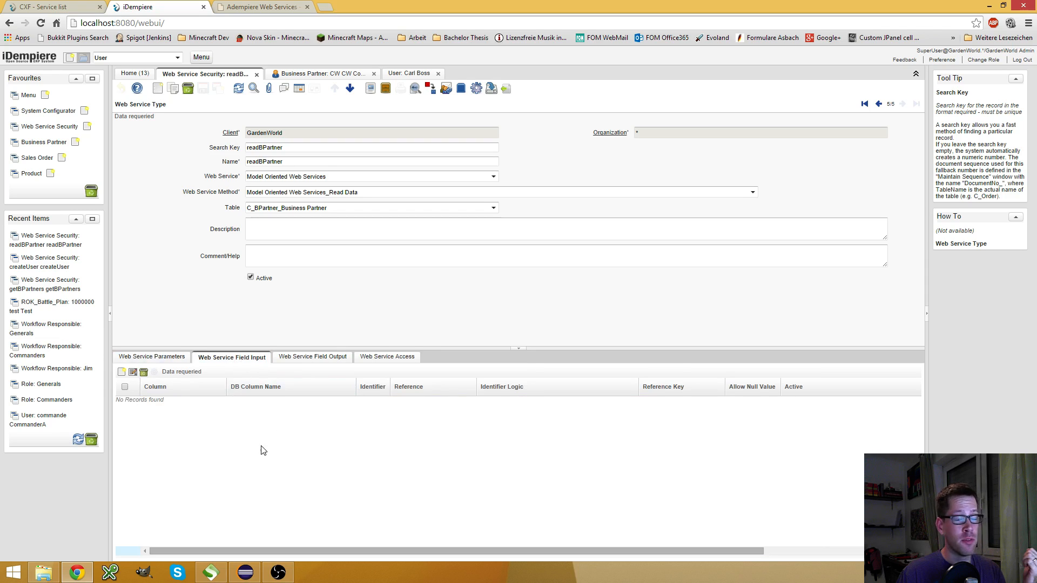
pyautogui.click(246, 8)
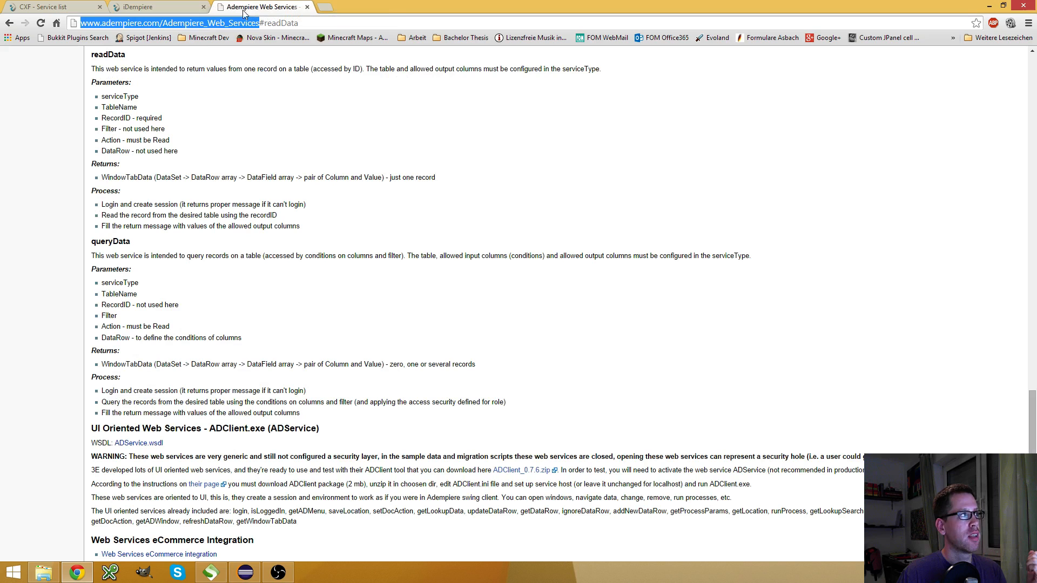
pyautogui.doubleClick(110, 117)
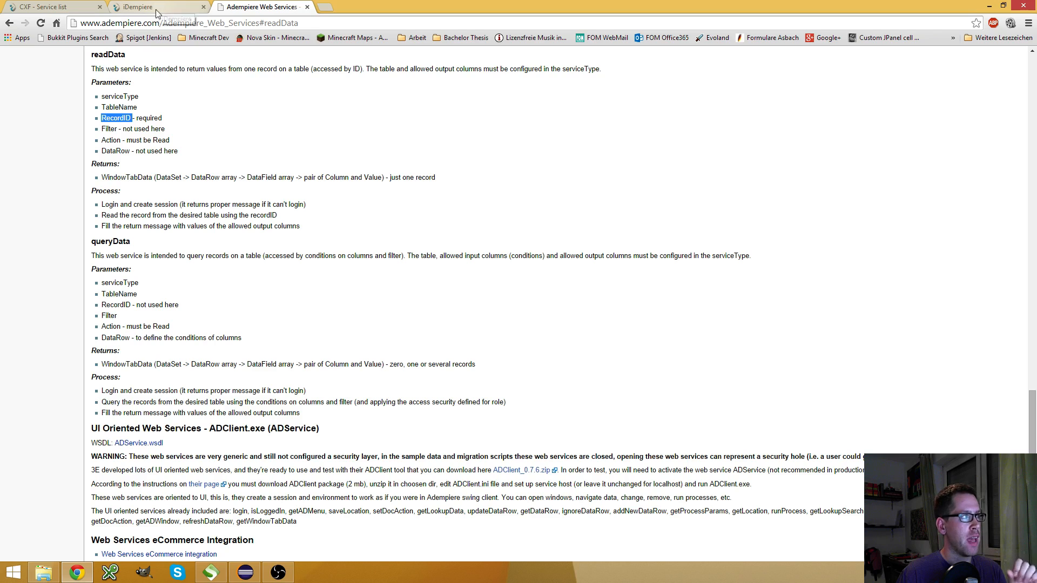
pyautogui.doubleClick(114, 107)
pyautogui.click(111, 141)
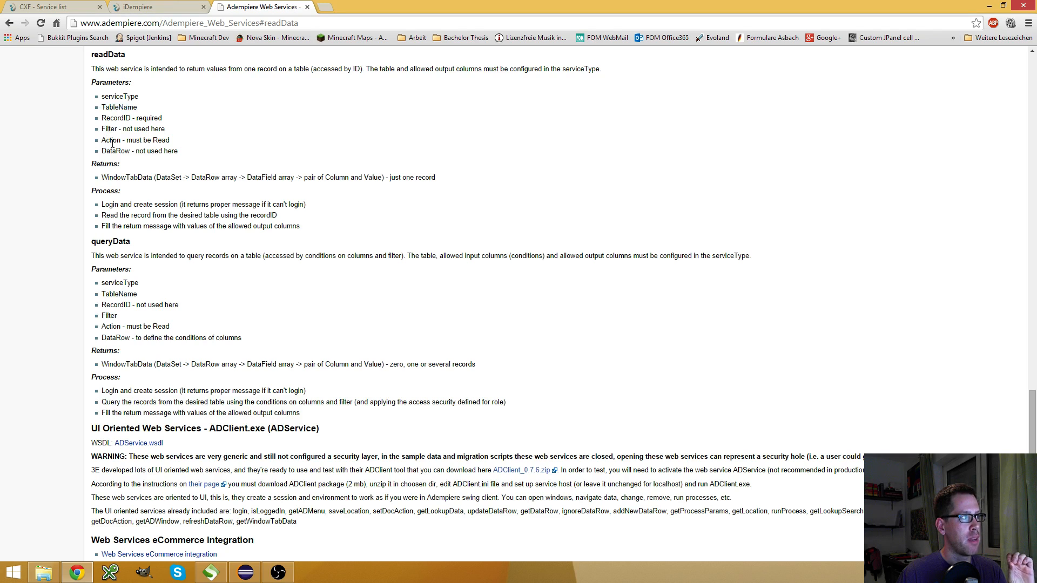
pyautogui.doubleClick(111, 141)
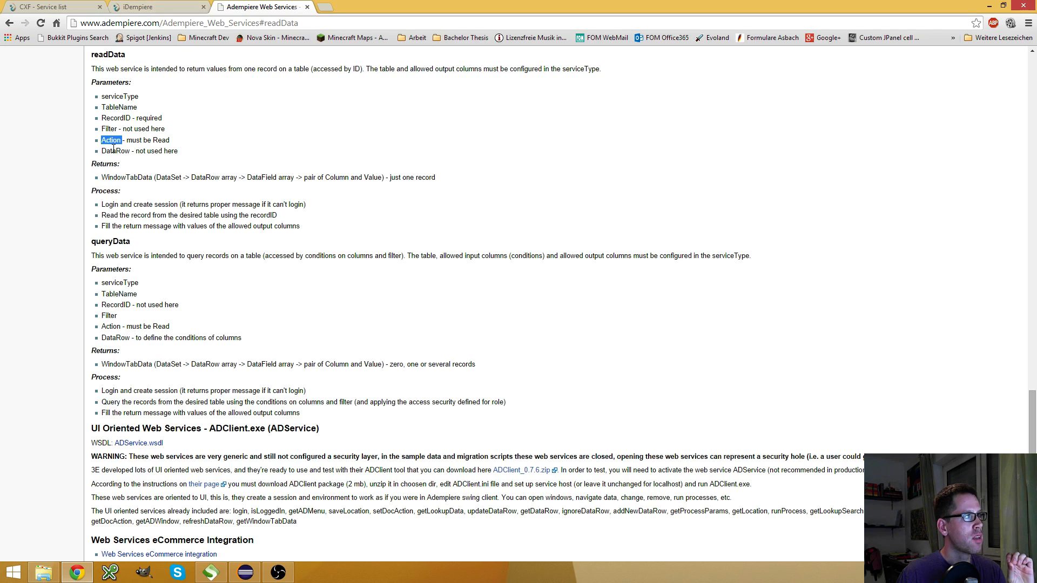
pyautogui.click(114, 147)
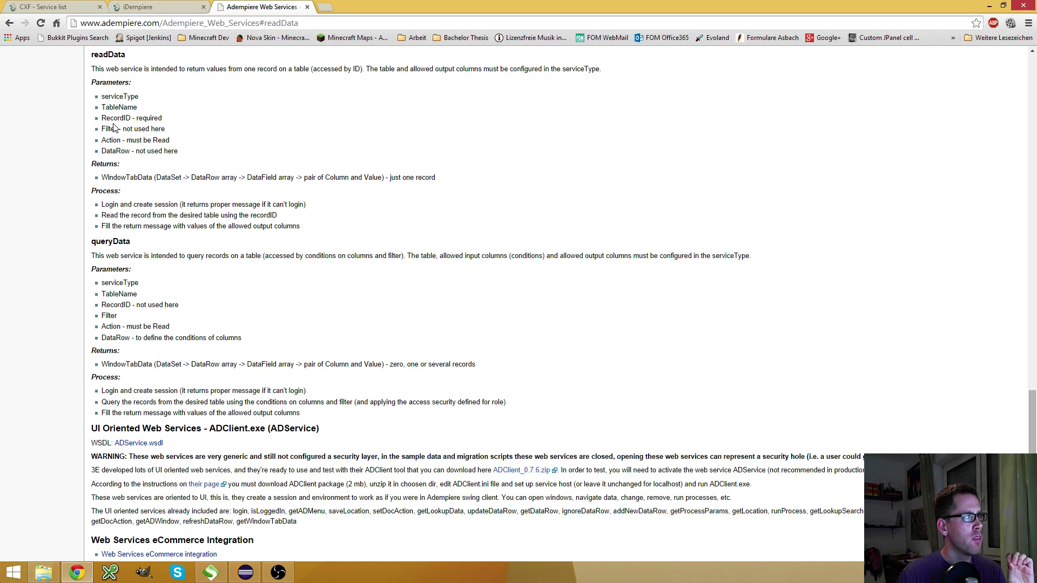
# - Review the readBPartner header: search key, Read Data service method and business partner table
pyautogui.click(158, 10)
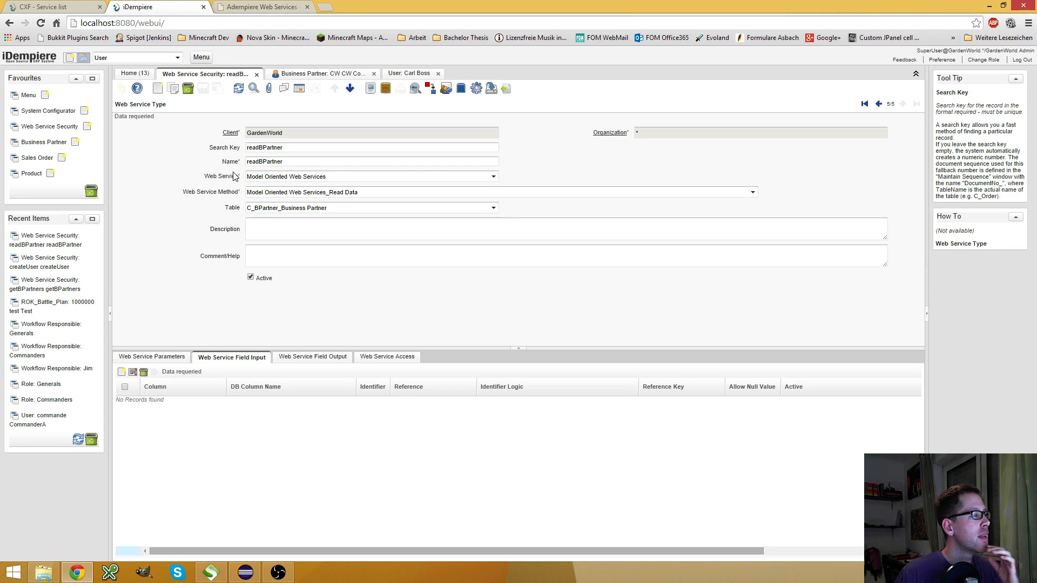
pyautogui.click(138, 357)
pyautogui.doubleClick(282, 147)
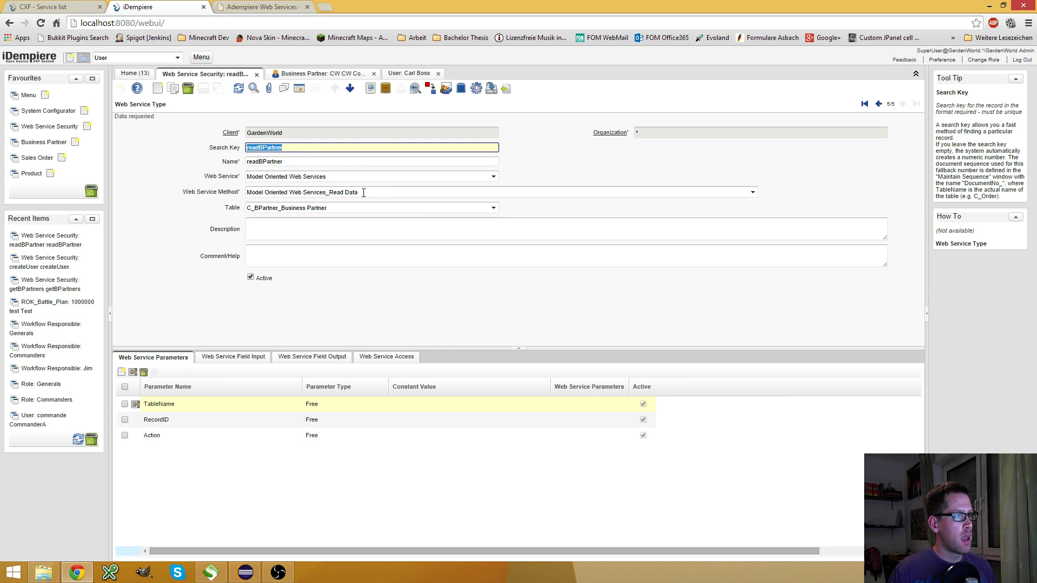
pyautogui.moveTo(357, 192); pyautogui.dragTo(326, 193)
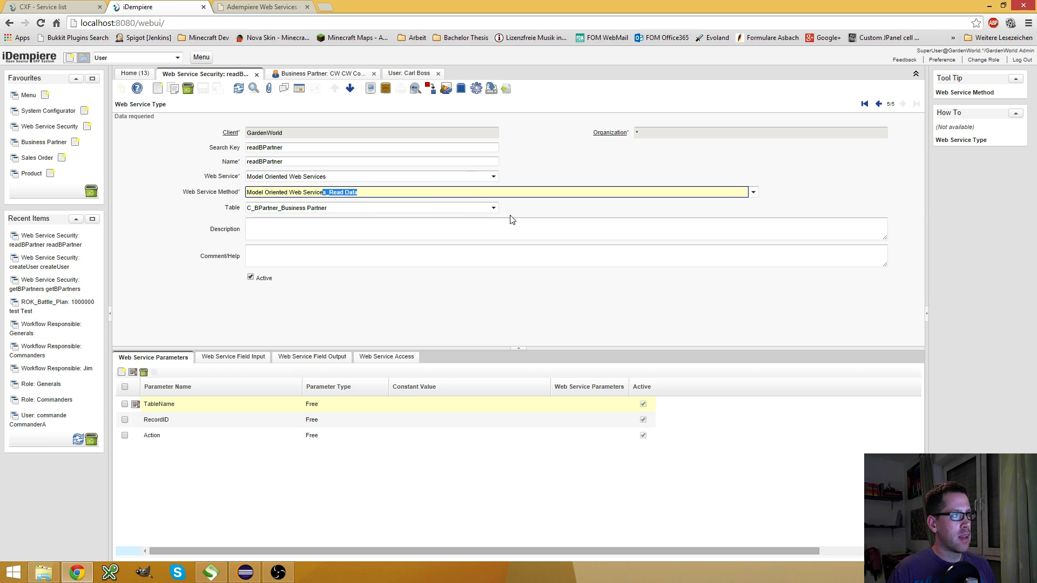
pyautogui.moveTo(248, 208); pyautogui.dragTo(277, 208)
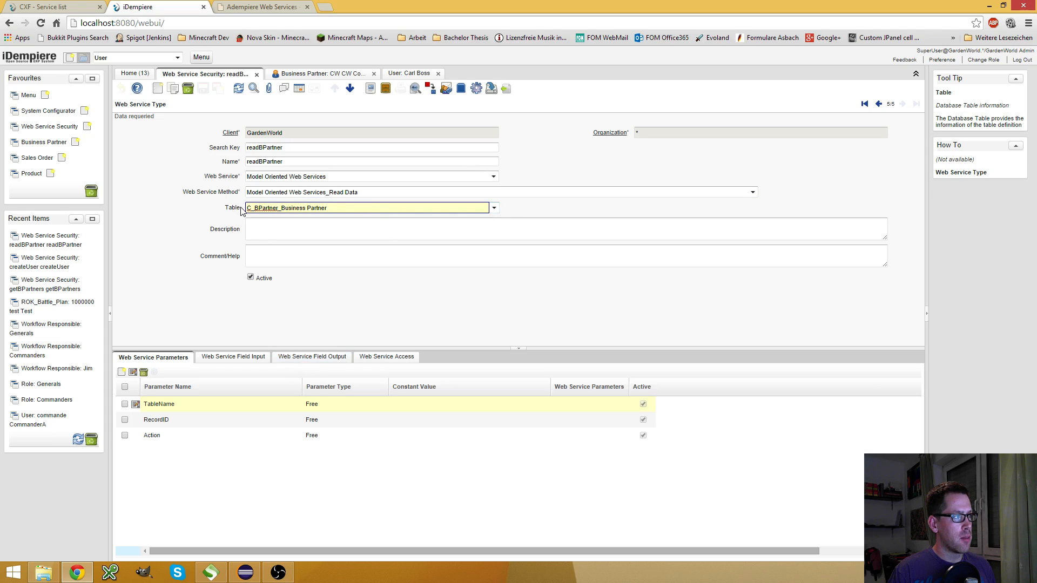
# - Inspect the BPartner_Parent_ID output column record and return to the readBPartner type
pyautogui.click(315, 357)
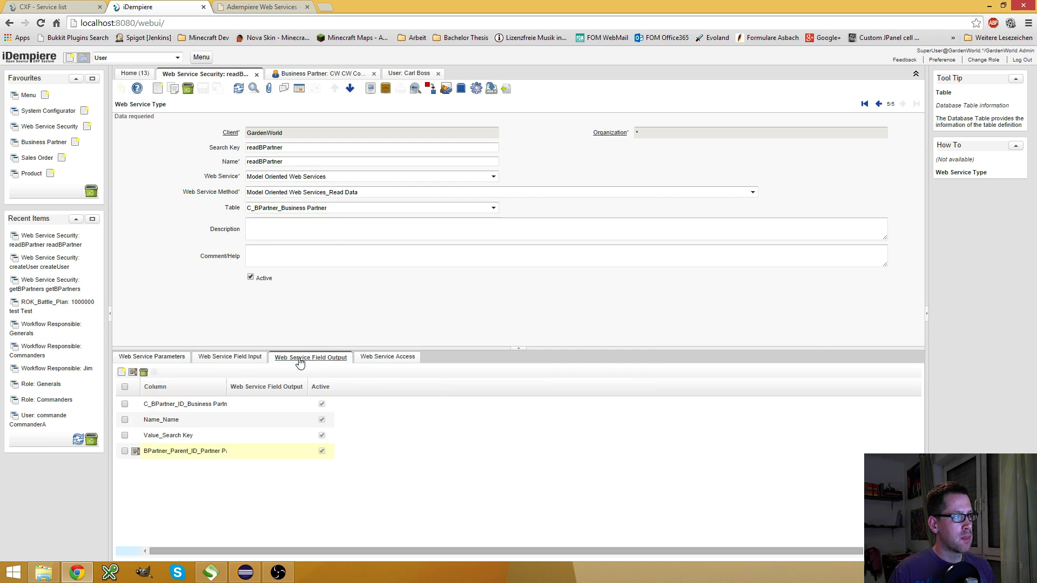
pyautogui.click(135, 451)
pyautogui.click(493, 165)
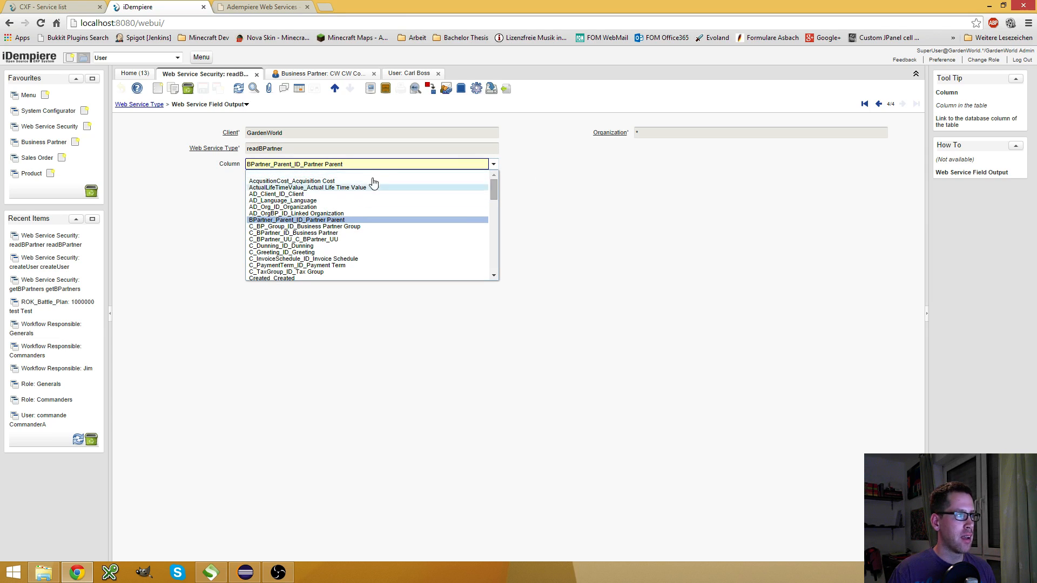
pyautogui.click(609, 179)
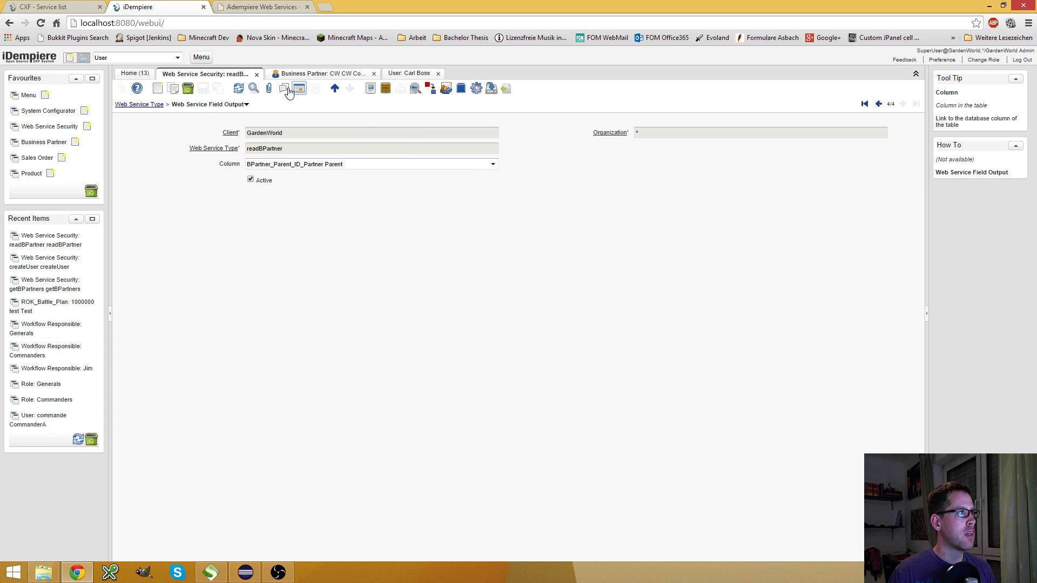
pyautogui.click(149, 107)
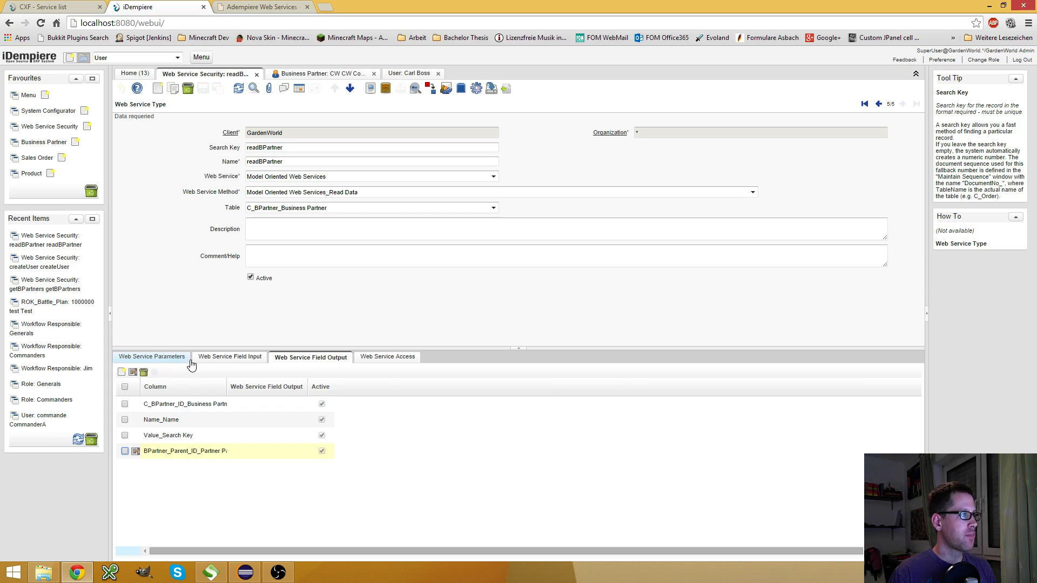
# - Review the readBPartner parameters, output columns, input fields and role access in turn
pyautogui.click(154, 362)
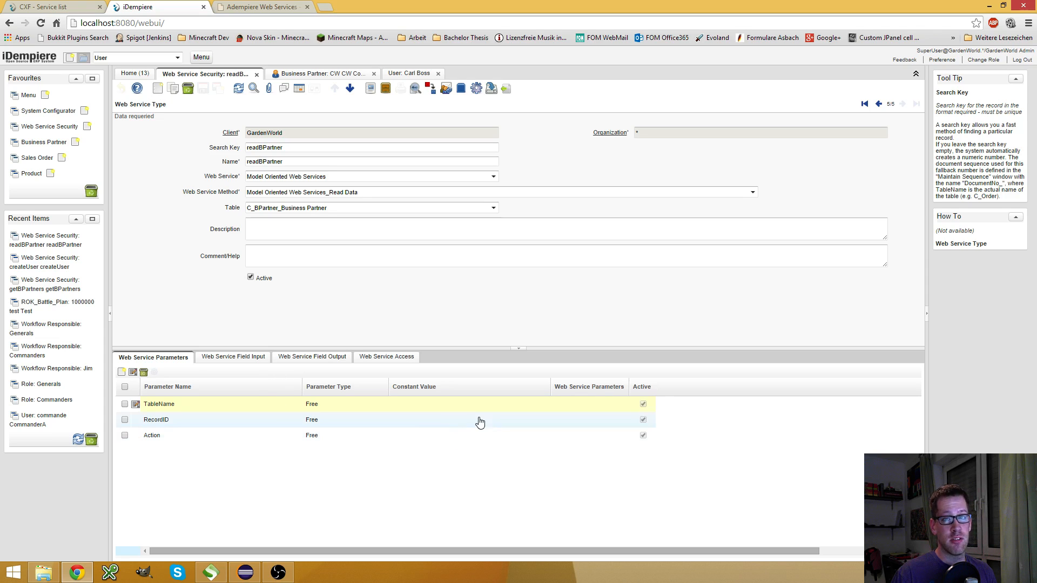
pyautogui.click(308, 360)
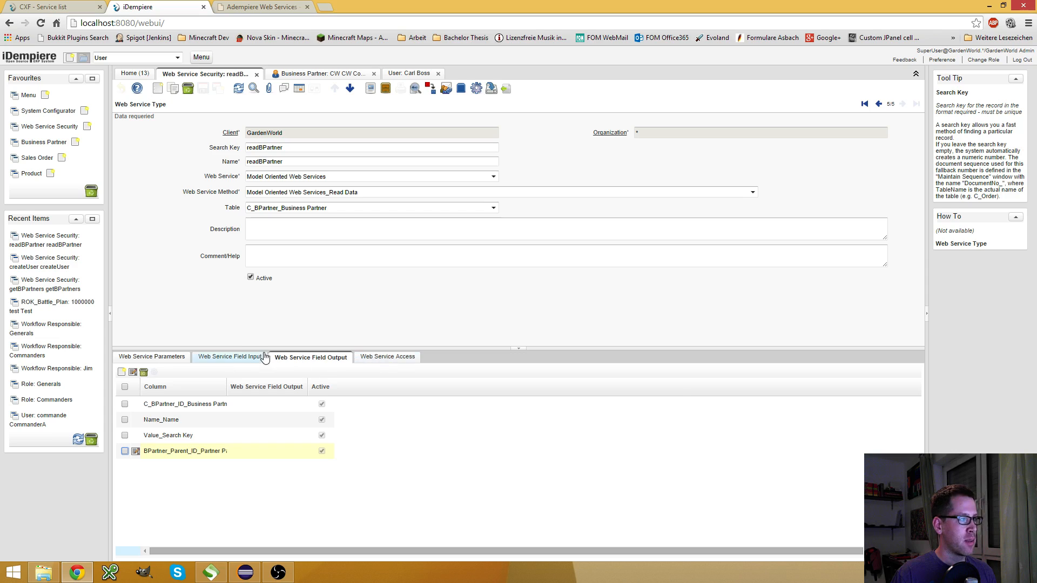
pyautogui.click(242, 357)
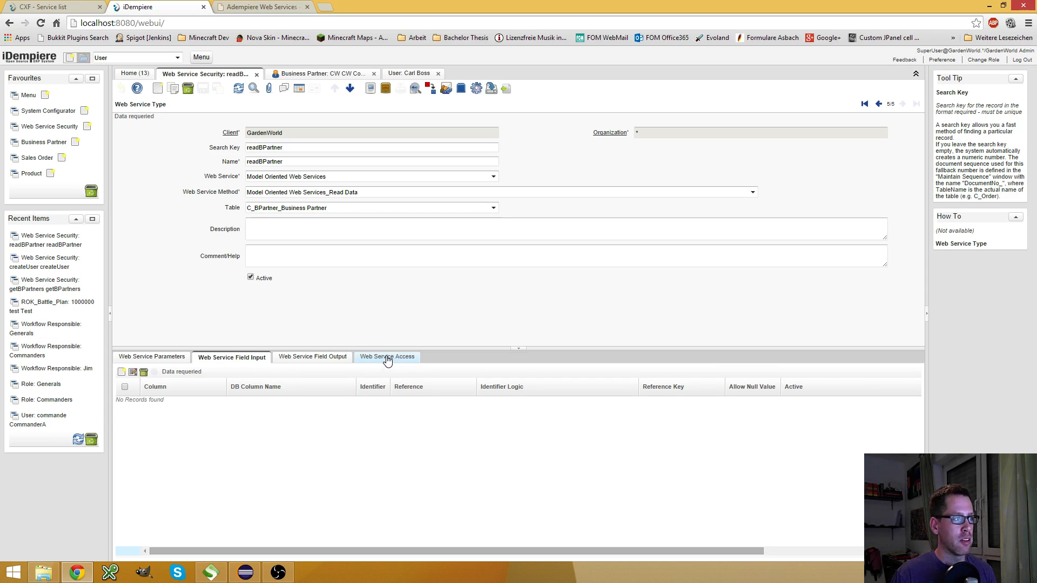
pyautogui.click(387, 357)
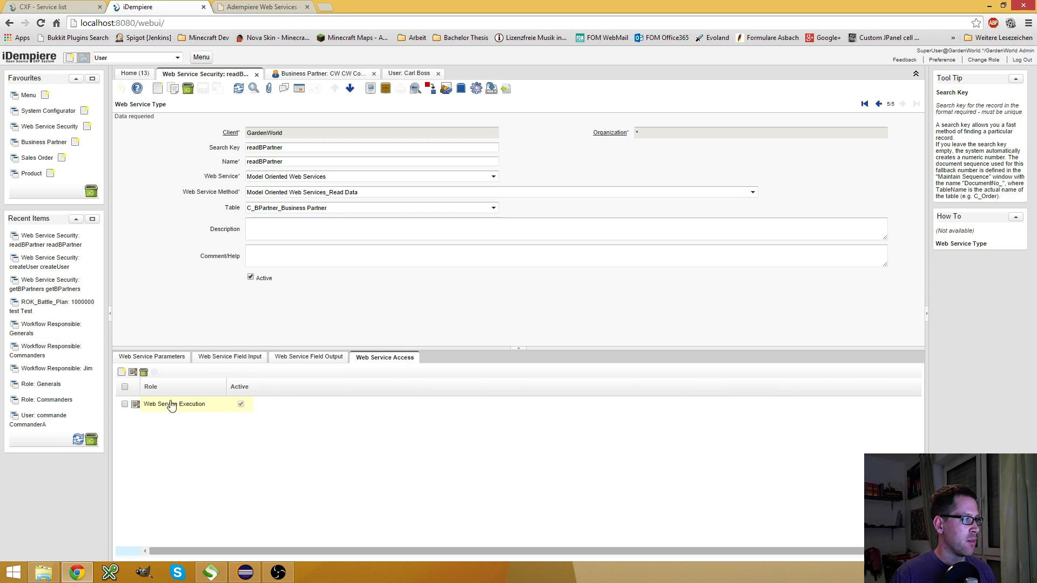
# - Review the readBPartner request's credentials, table, record 117 and Read action, then resend it
pyautogui.click(210, 573)
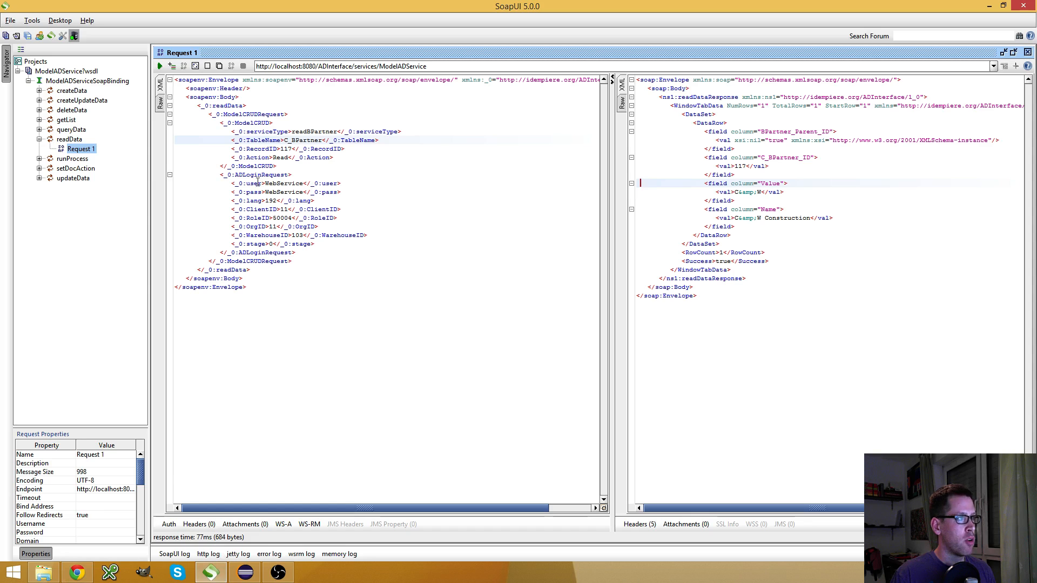
pyautogui.moveTo(232, 184); pyautogui.dragTo(340, 193)
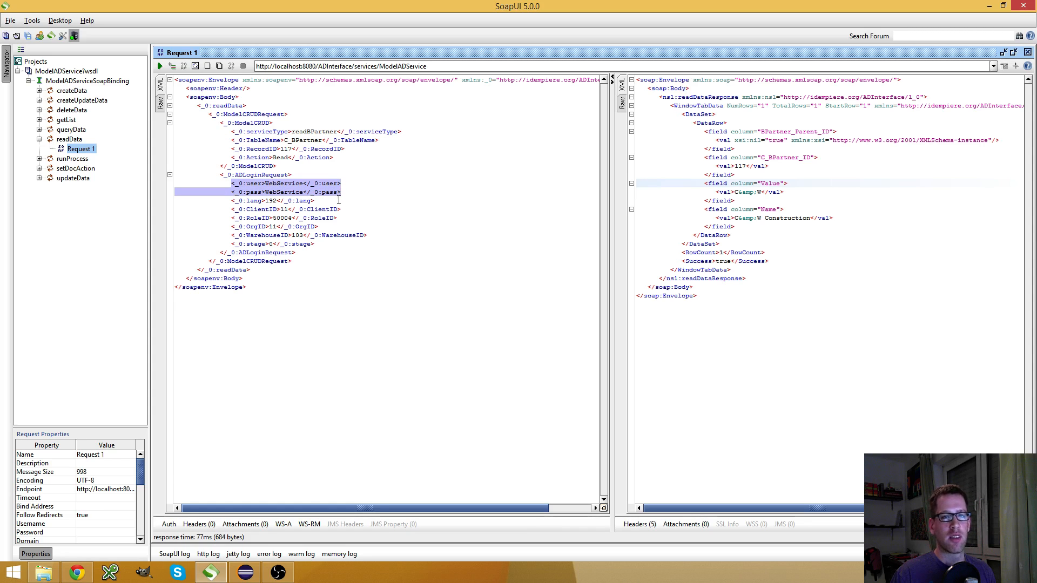
pyautogui.click(354, 261)
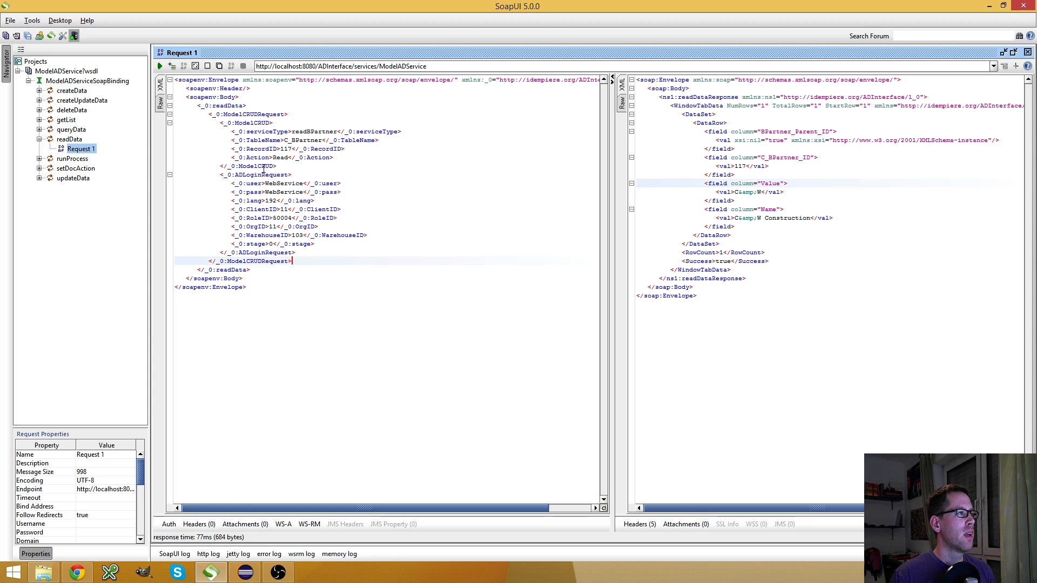
pyautogui.doubleClick(313, 131)
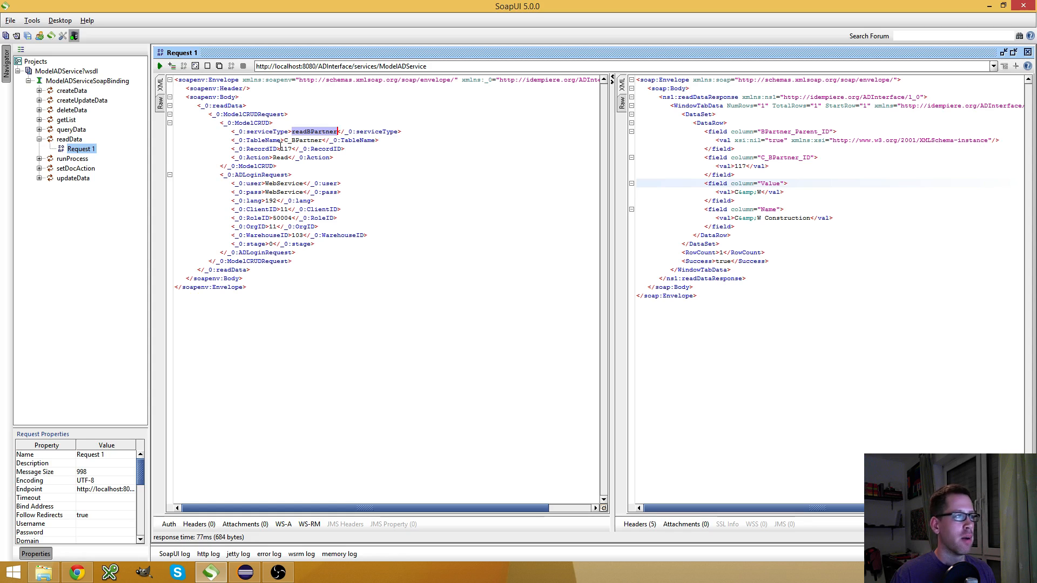
pyautogui.doubleClick(300, 139)
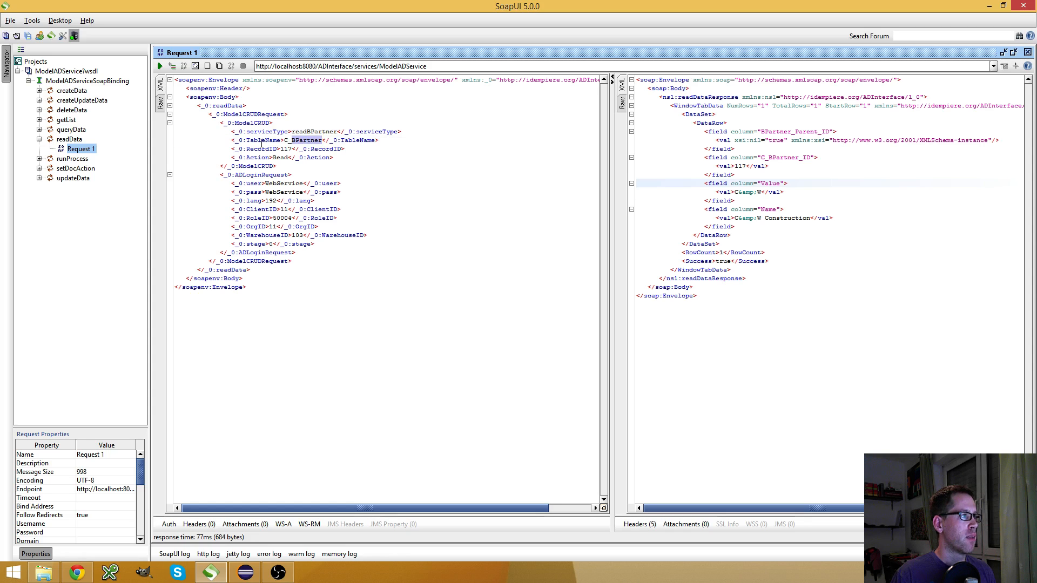
pyautogui.doubleClick(282, 150)
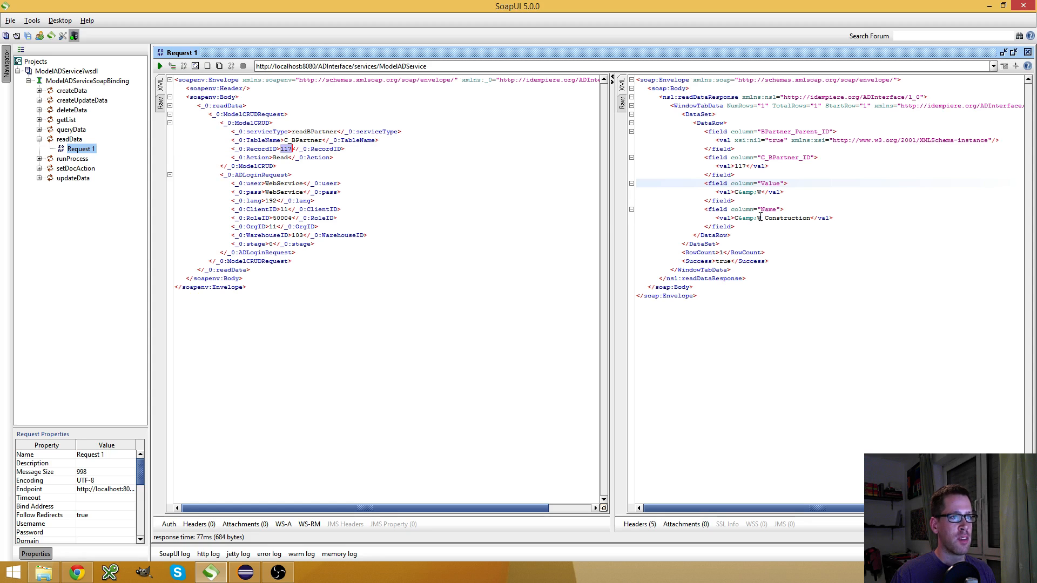
pyautogui.doubleClick(277, 158)
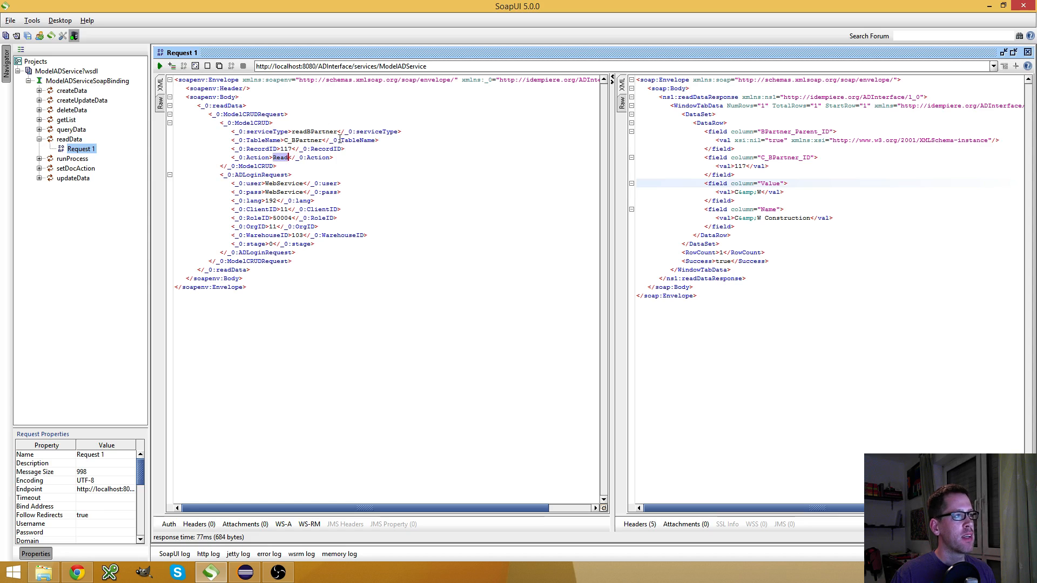
pyautogui.hotkey('alt', 'Return')
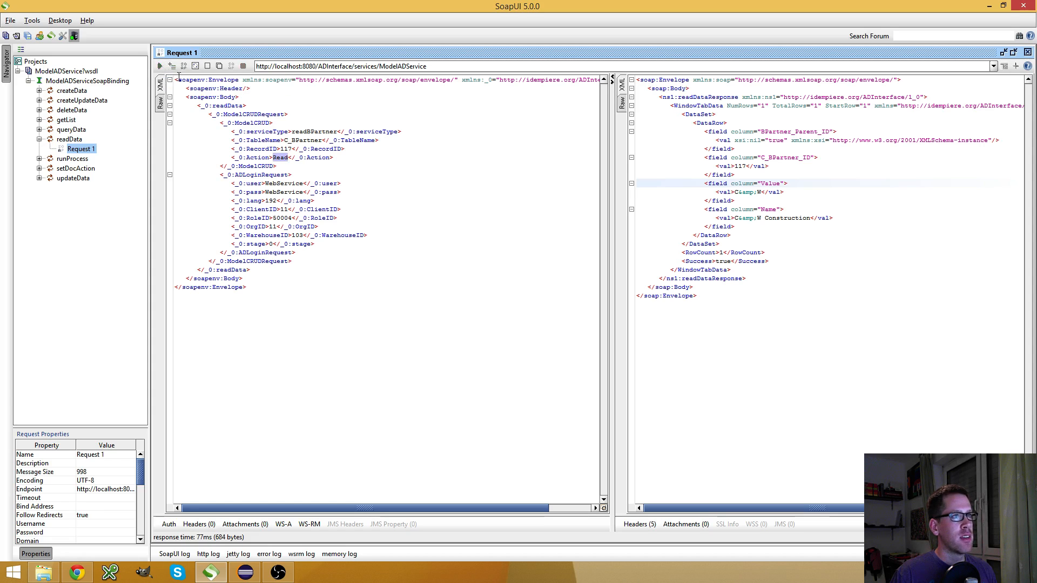
pyautogui.click(292, 149)
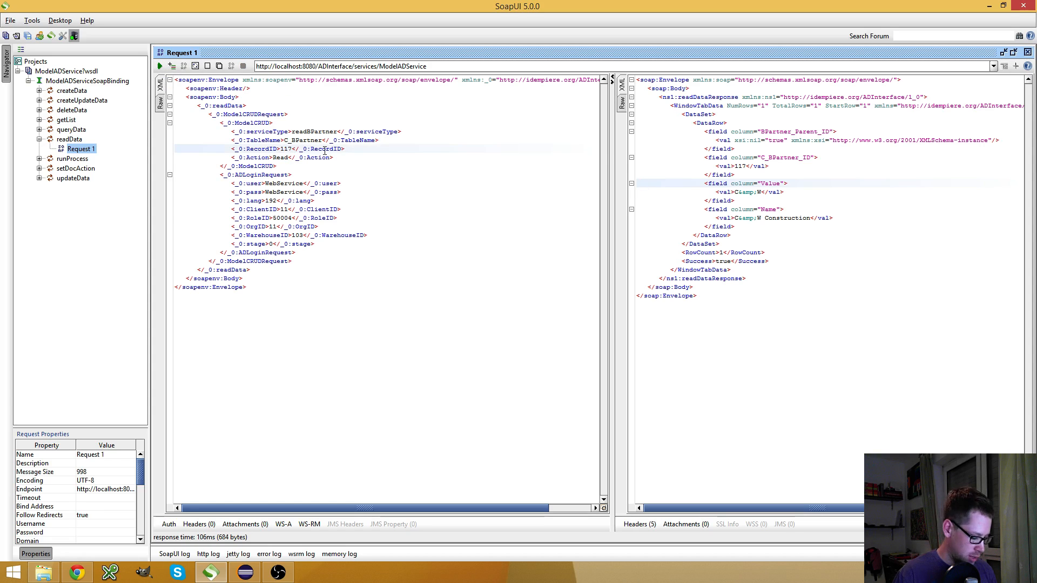
pyautogui.press('BackSpace')
pyautogui.write('8')
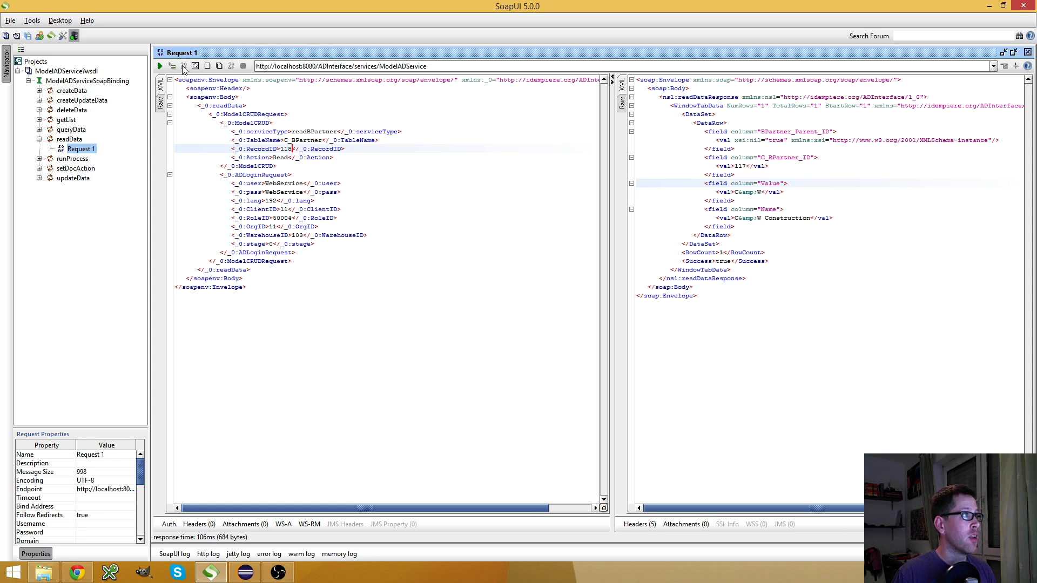
pyautogui.click(160, 66)
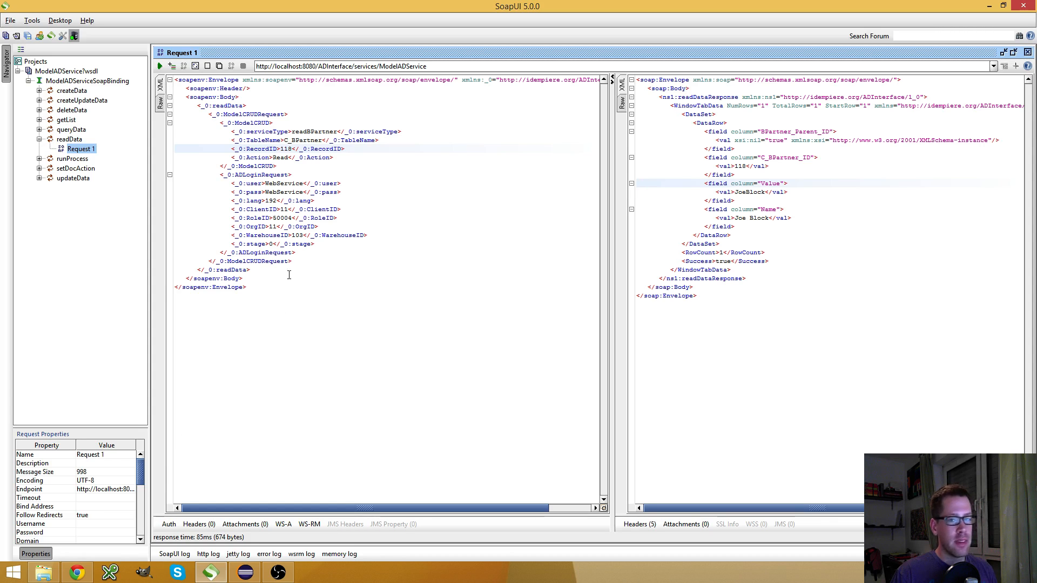
pyautogui.doubleClick(259, 141)
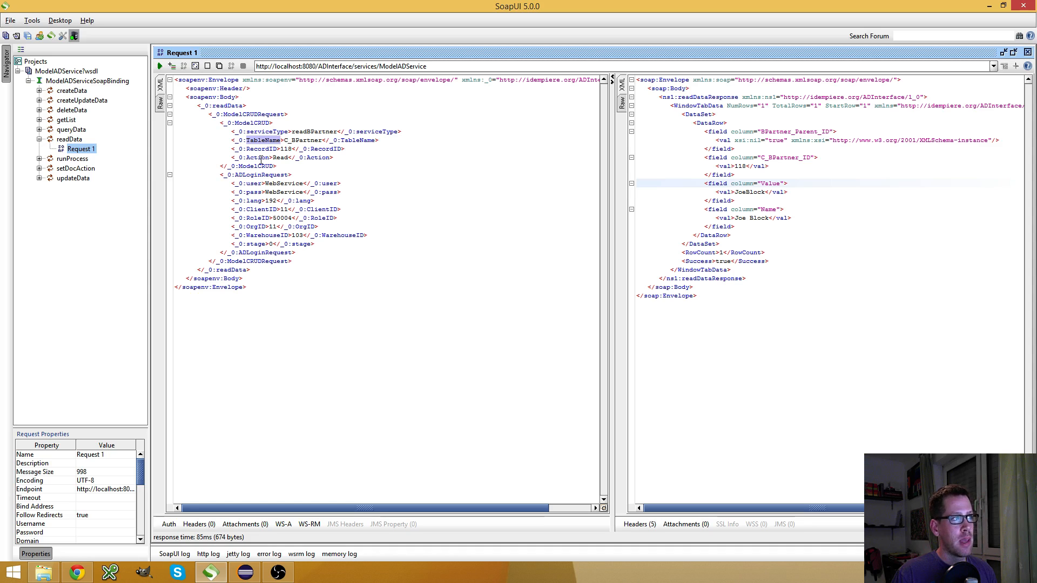
pyautogui.doubleClick(259, 157)
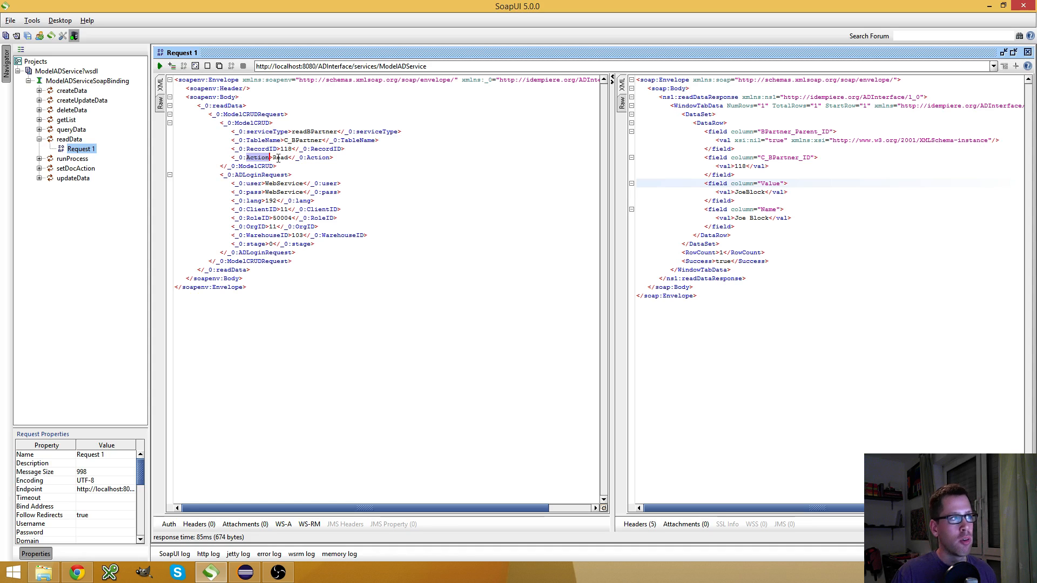
pyautogui.click(386, 140)
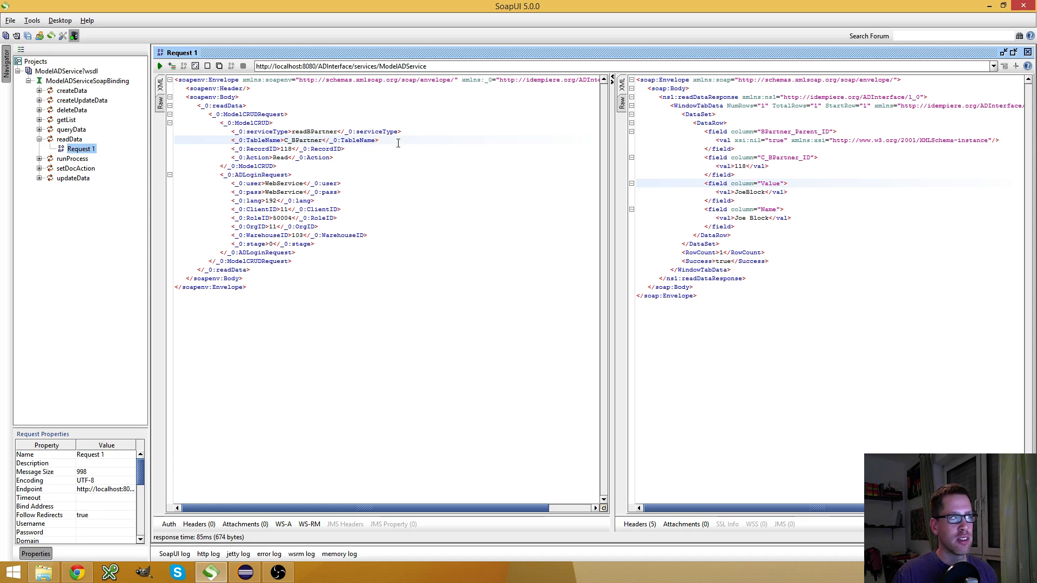
# - Change the request to AD_User record 100 and submit, returning SuperUser's fields
pyautogui.doubleClick(307, 140)
pyautogui.write('C')
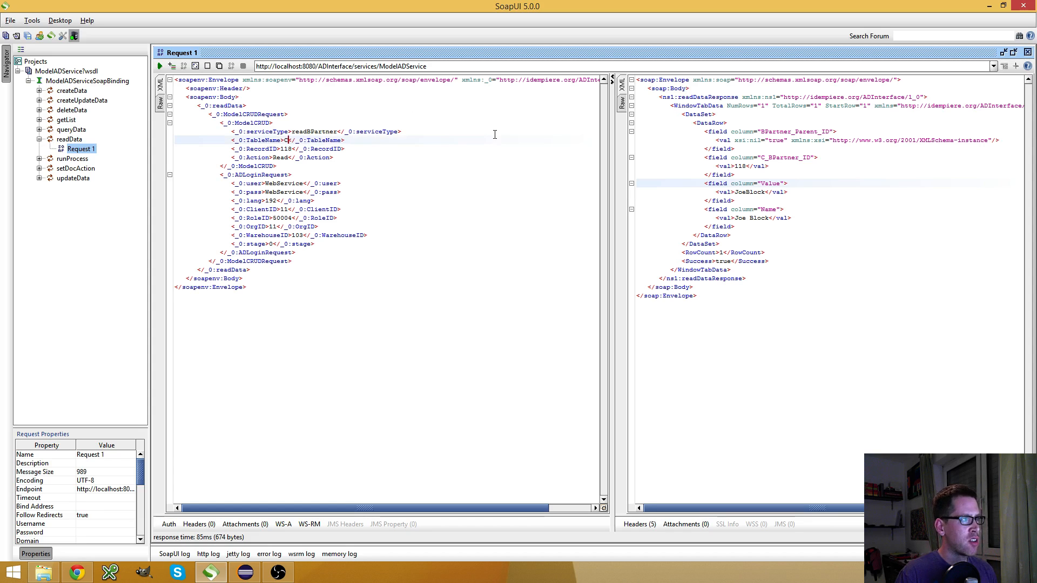
pyautogui.press('BackSpace')
pyautogui.write('AD')
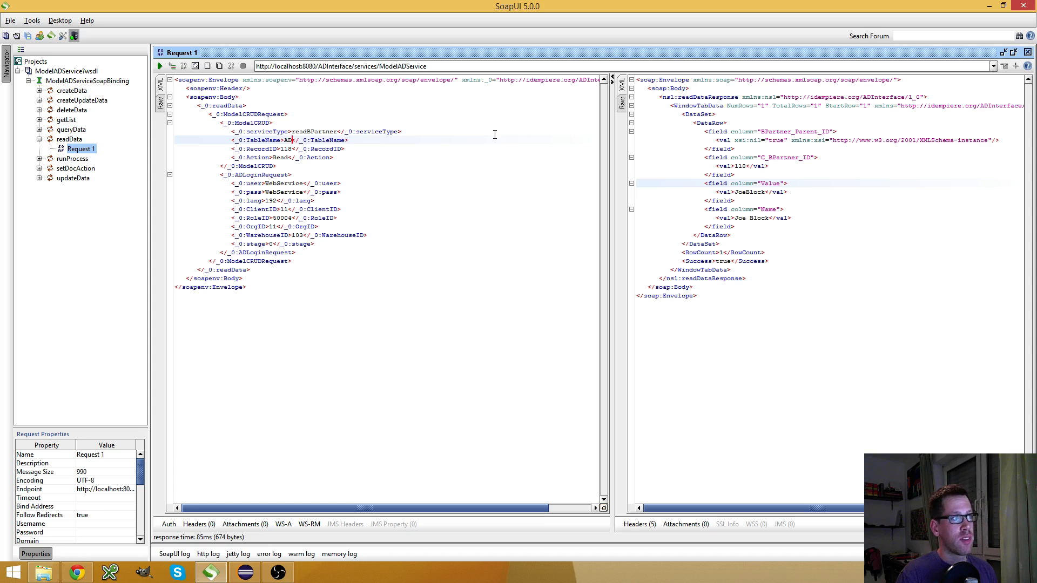
pyautogui.write('_')
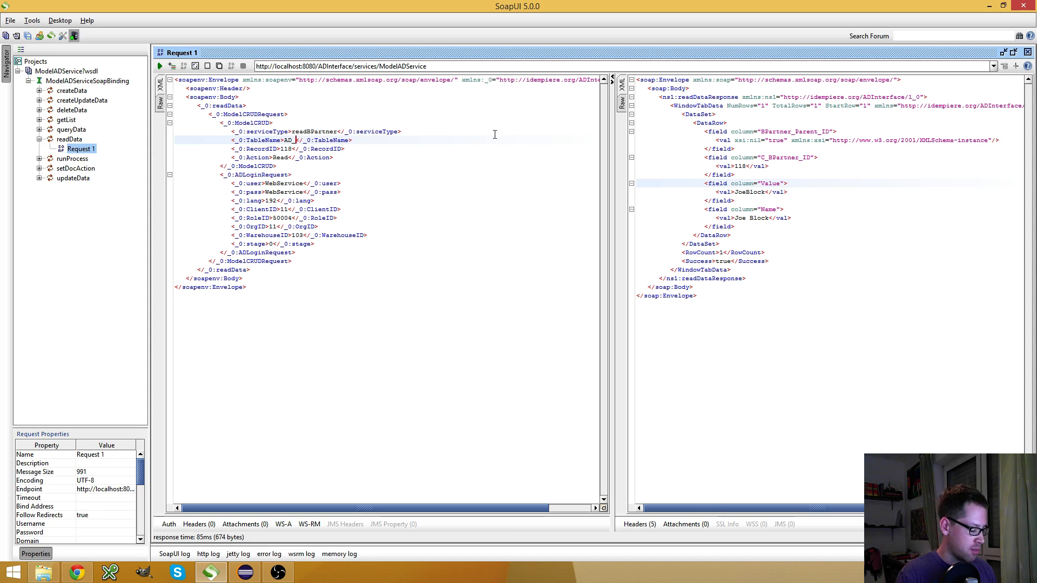
pyautogui.write('User')
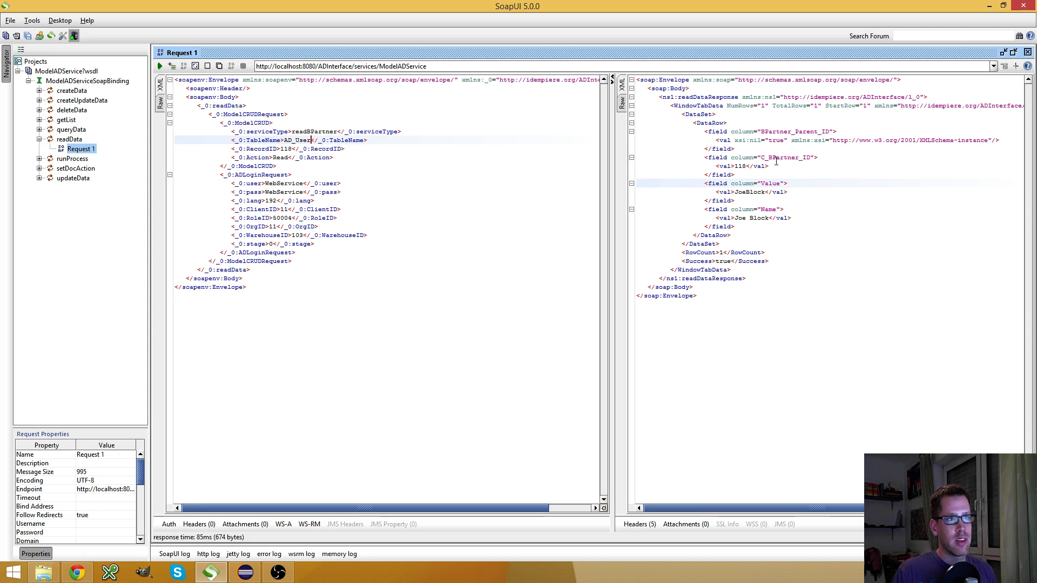
pyautogui.moveTo(769, 158); pyautogui.dragTo(799, 157)
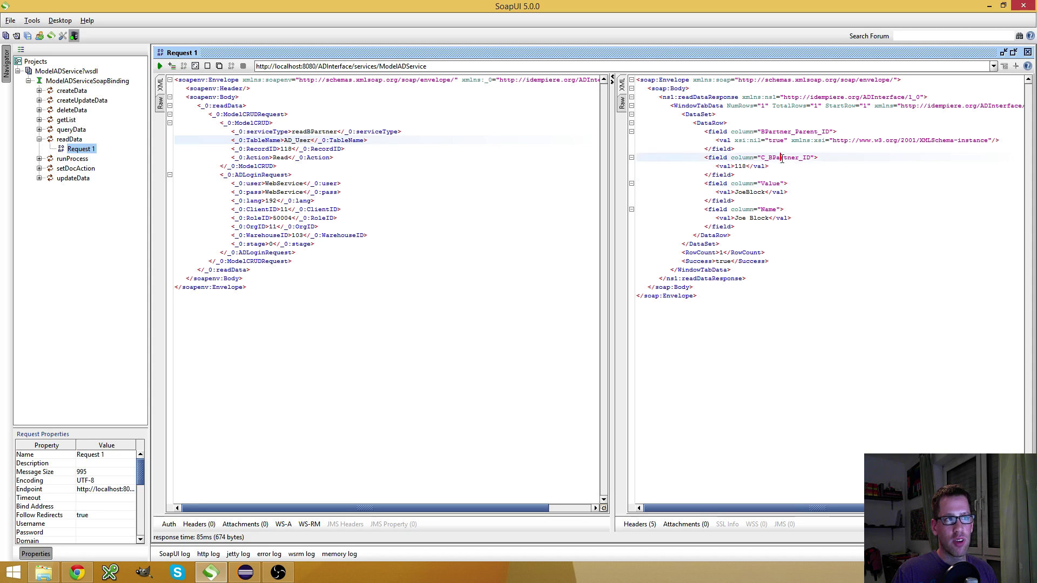
pyautogui.doubleClick(765, 184)
pyautogui.doubleClick(768, 209)
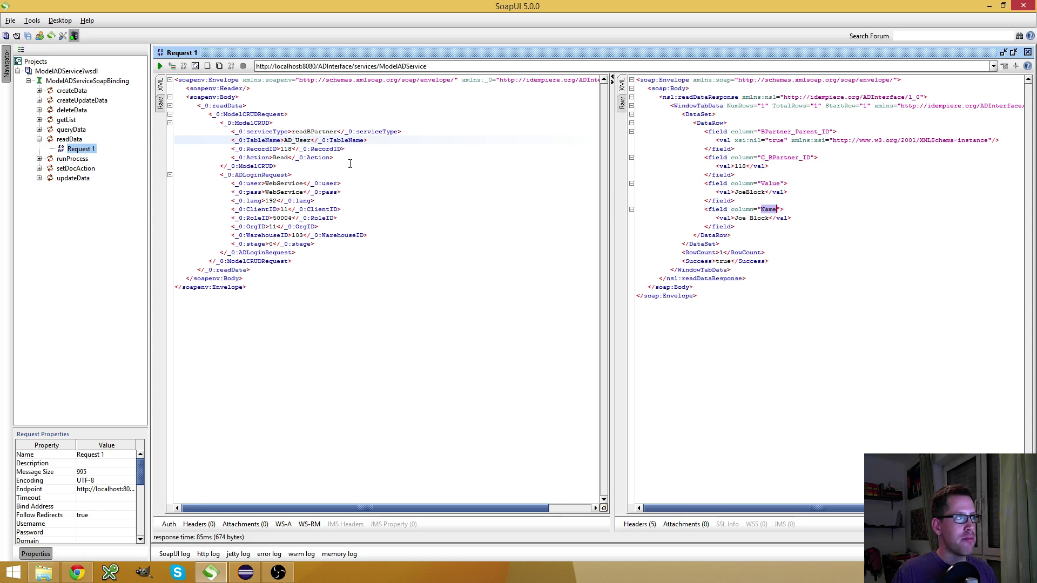
pyautogui.doubleClick(287, 149)
pyautogui.write('10')
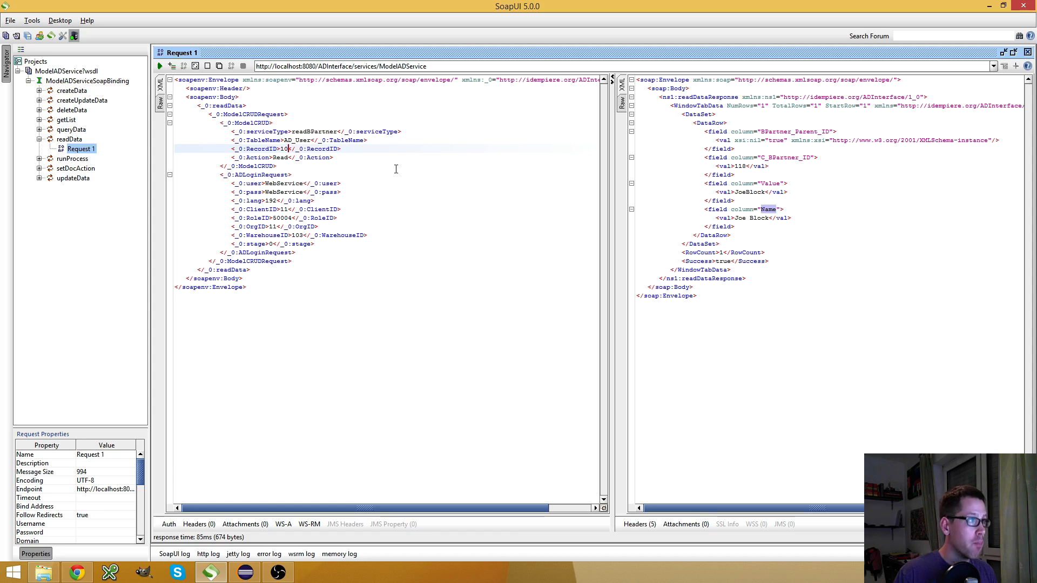
pyautogui.write('0')
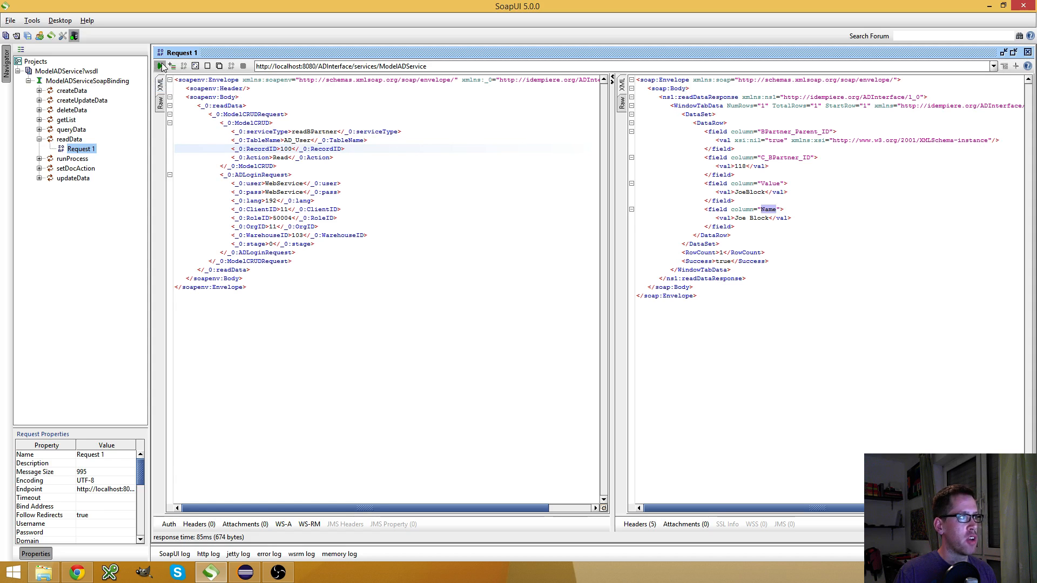
pyautogui.click(160, 66)
pyautogui.moveTo(789, 218); pyautogui.dragTo(689, 131)
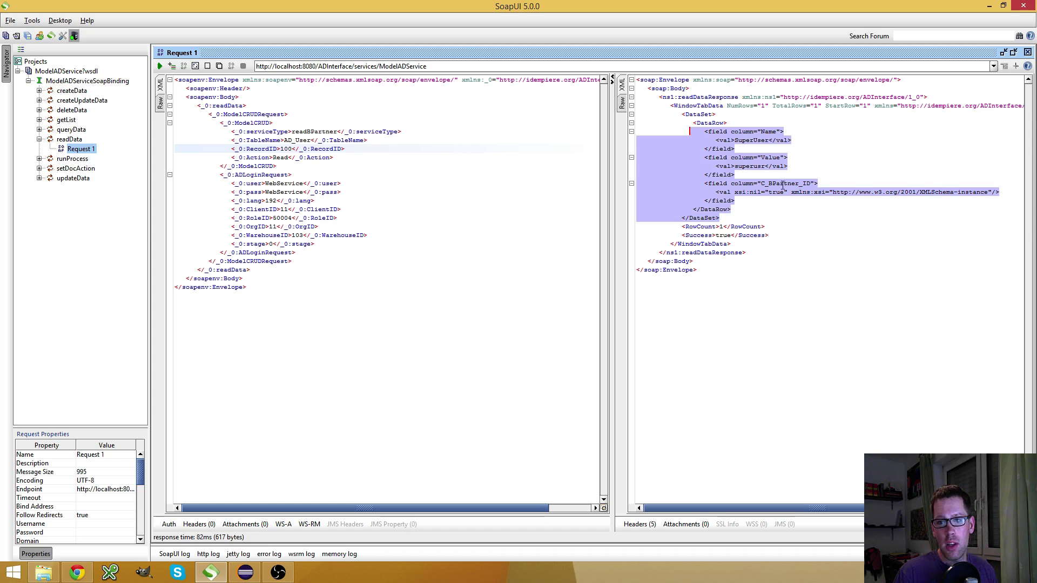
pyautogui.click(783, 119)
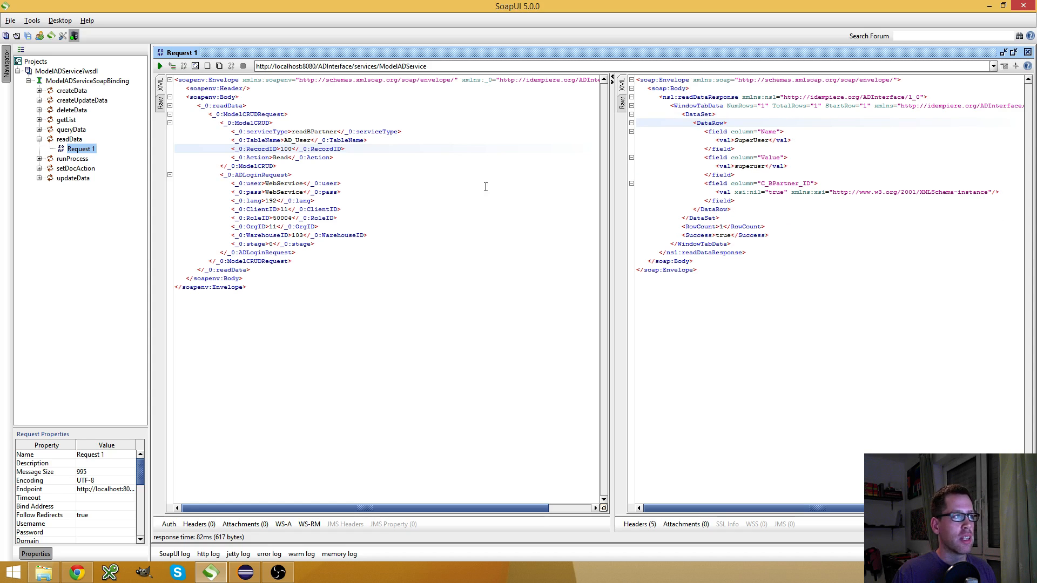
# - Delete the Action and TableName lines from the readData request XML
pyautogui.click(341, 158)
pyautogui.hotkey('shift', 'Home')
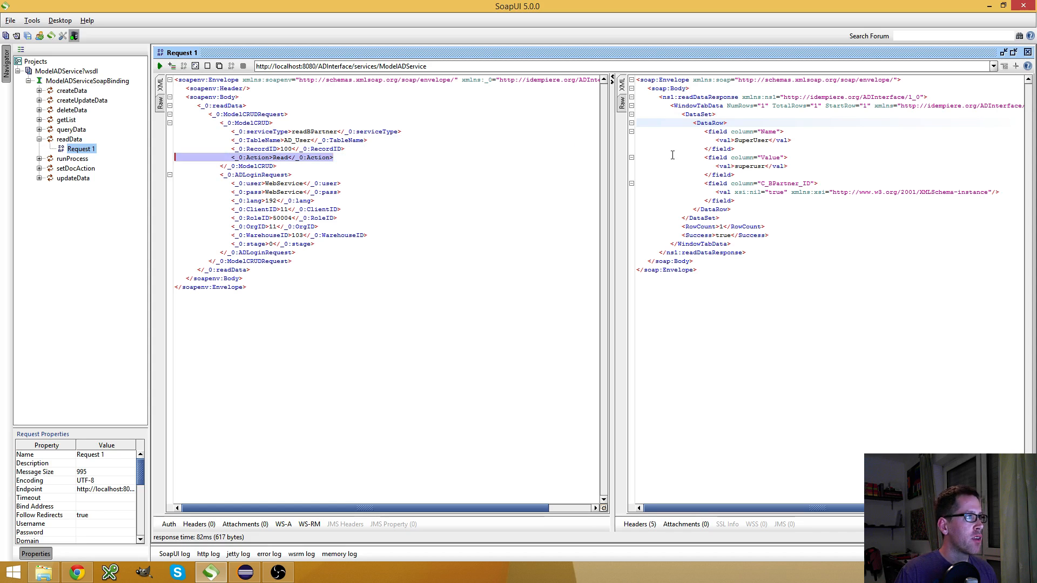
pyautogui.press('Delete')
pyautogui.press('Delete')
pyautogui.press('Up')
pyautogui.hotkey('shift', 'Home')
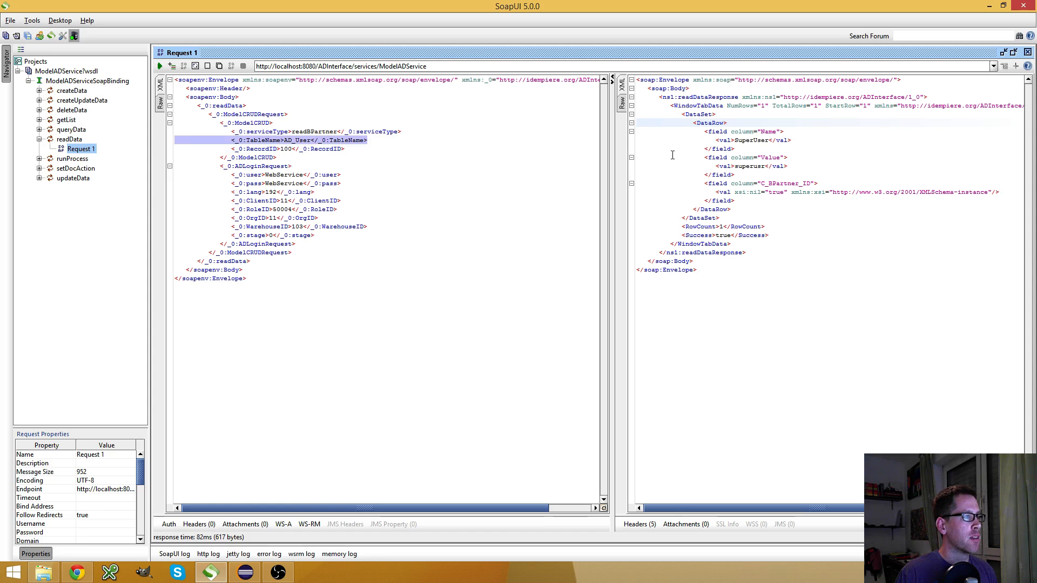
pyautogui.press('Delete')
pyautogui.press('Delete')
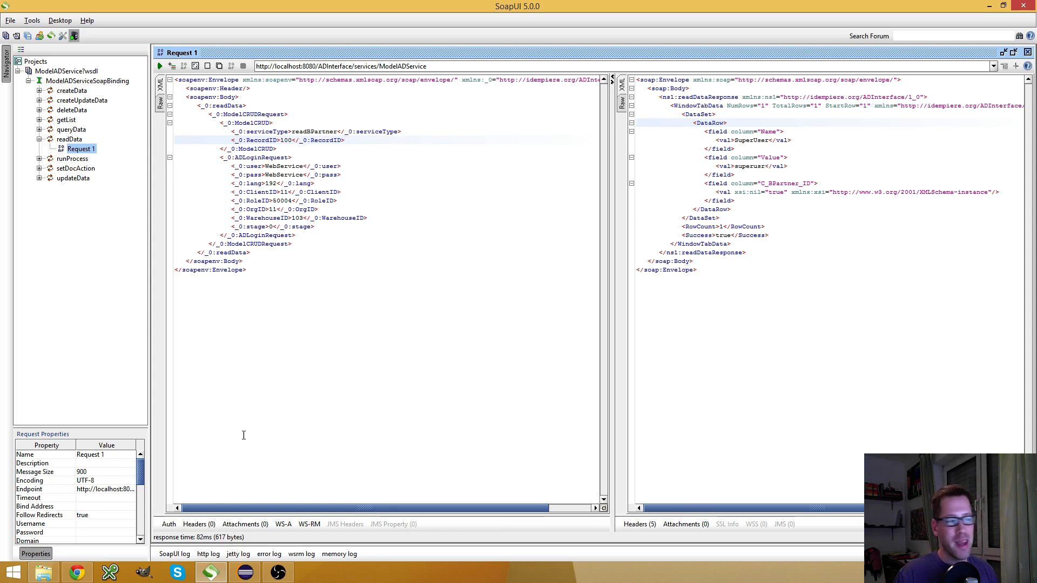
# - Save the TableName parameter as a Constant with value C_BPartner
pyautogui.click(77, 573)
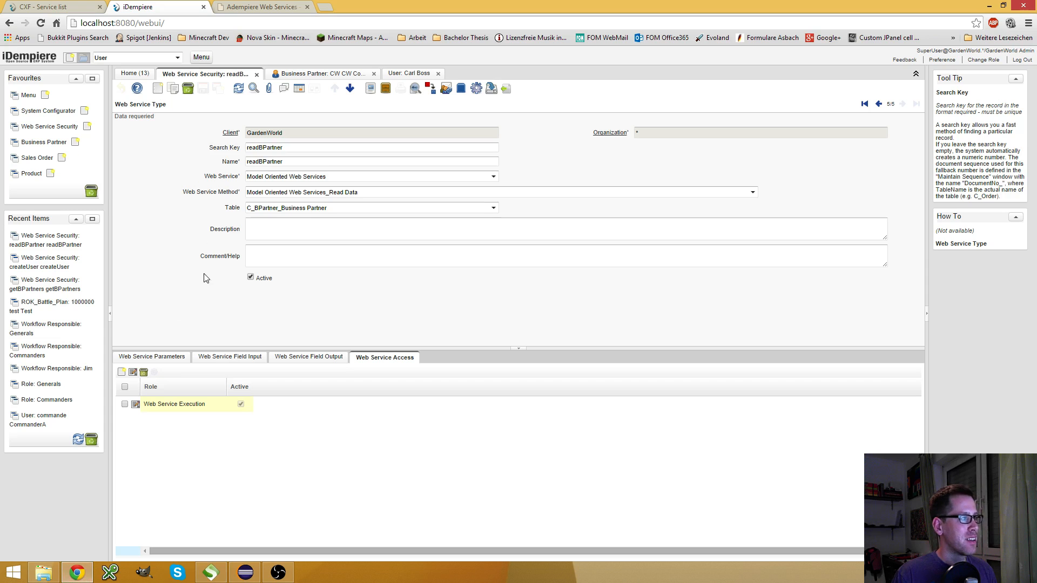
pyautogui.click(147, 357)
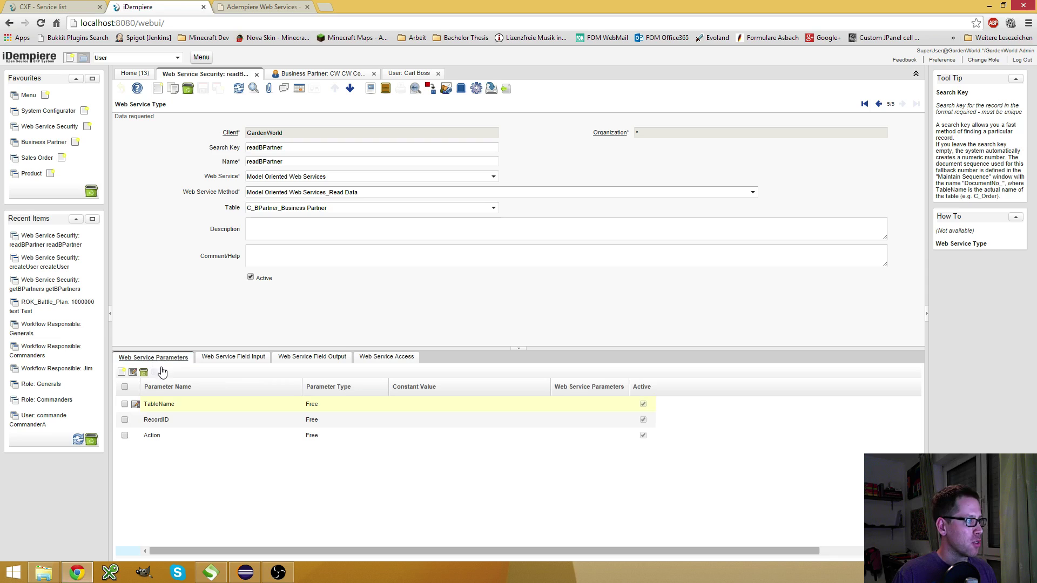
pyautogui.click(136, 405)
pyautogui.click(493, 177)
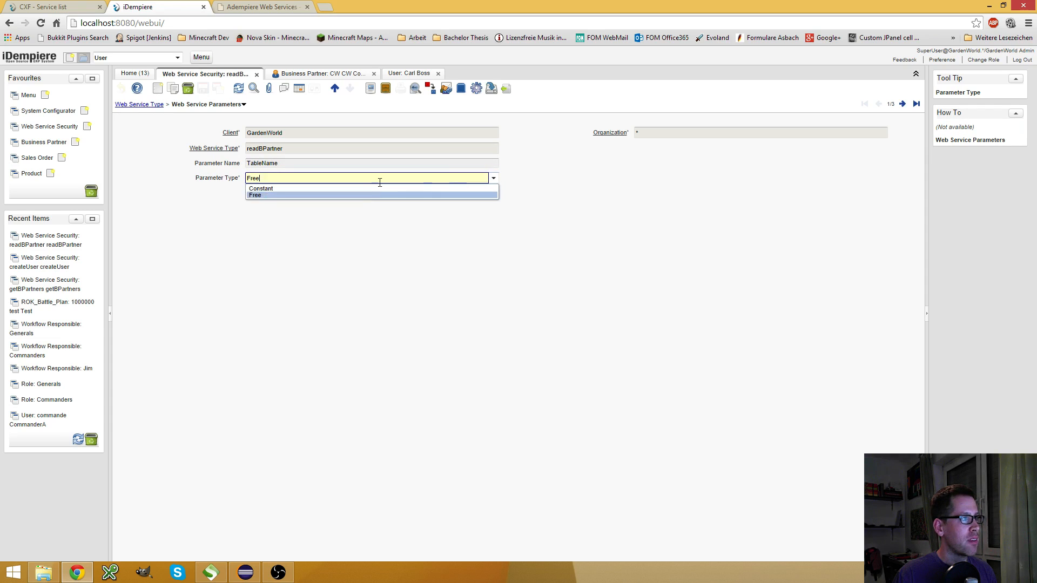
pyautogui.click(356, 187)
pyautogui.press('Tab')
pyautogui.write('C')
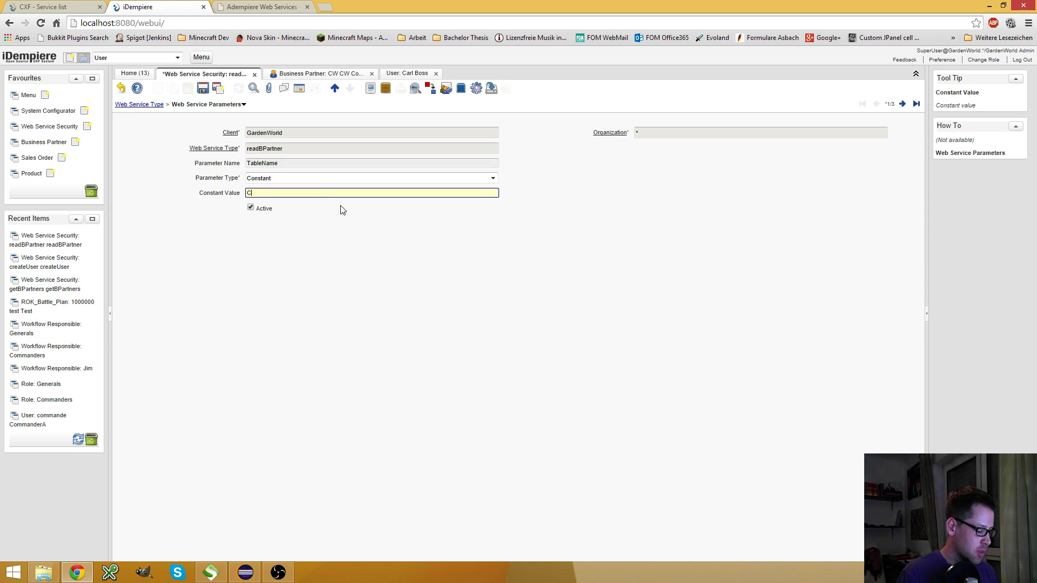
pyautogui.write('_BPartner')
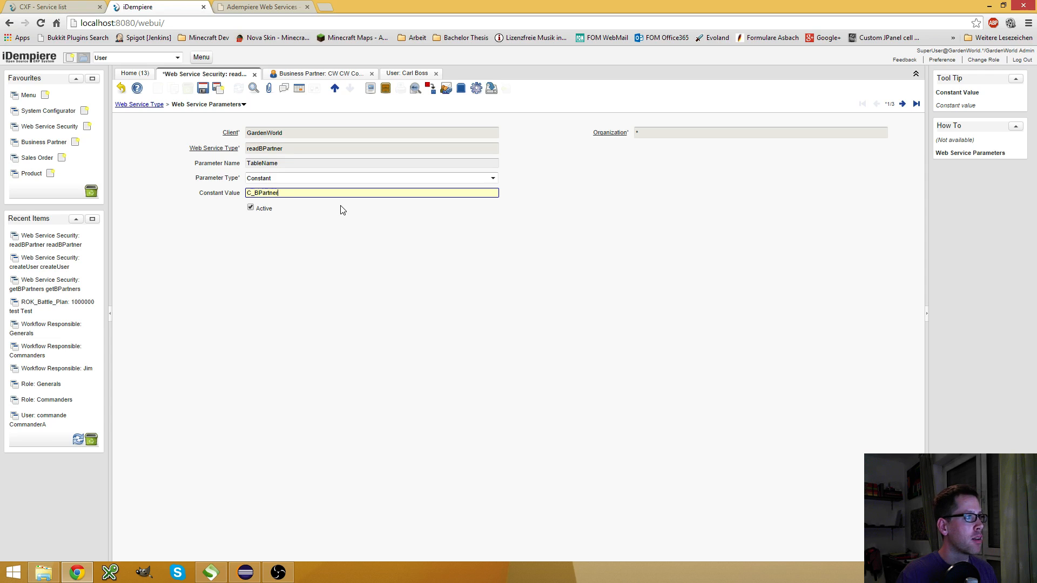
pyautogui.click(203, 88)
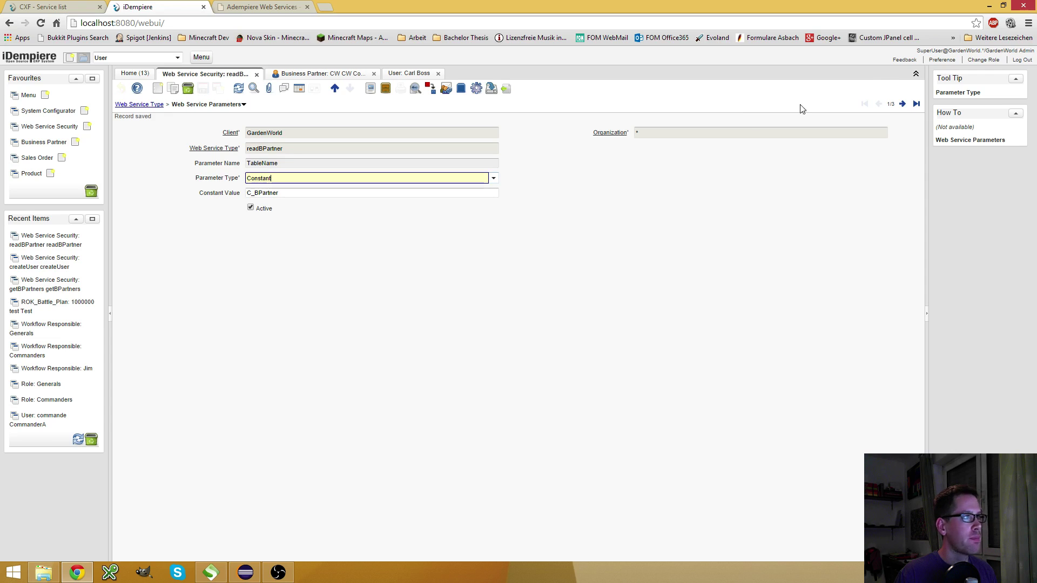
# - Save the Action parameter as a Constant with value Read
pyautogui.click(902, 103)
pyautogui.click(901, 104)
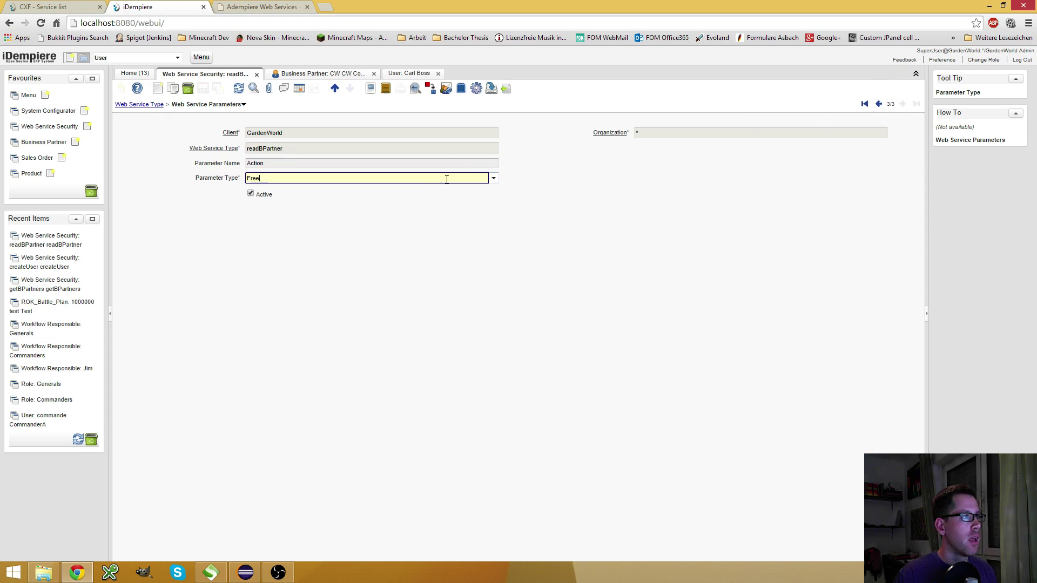
pyautogui.click(489, 182)
pyautogui.click(392, 186)
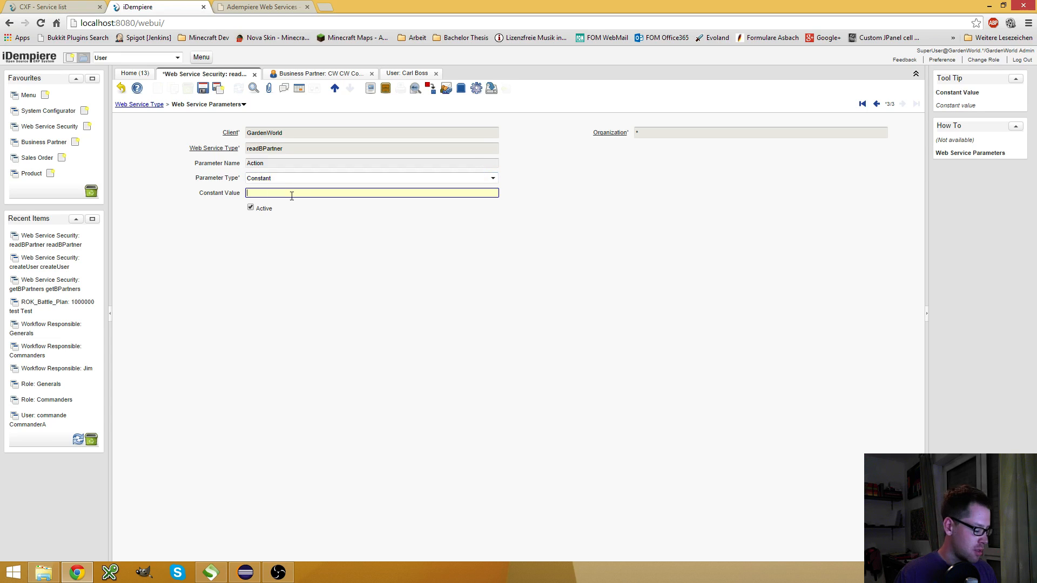
pyautogui.write('Read')
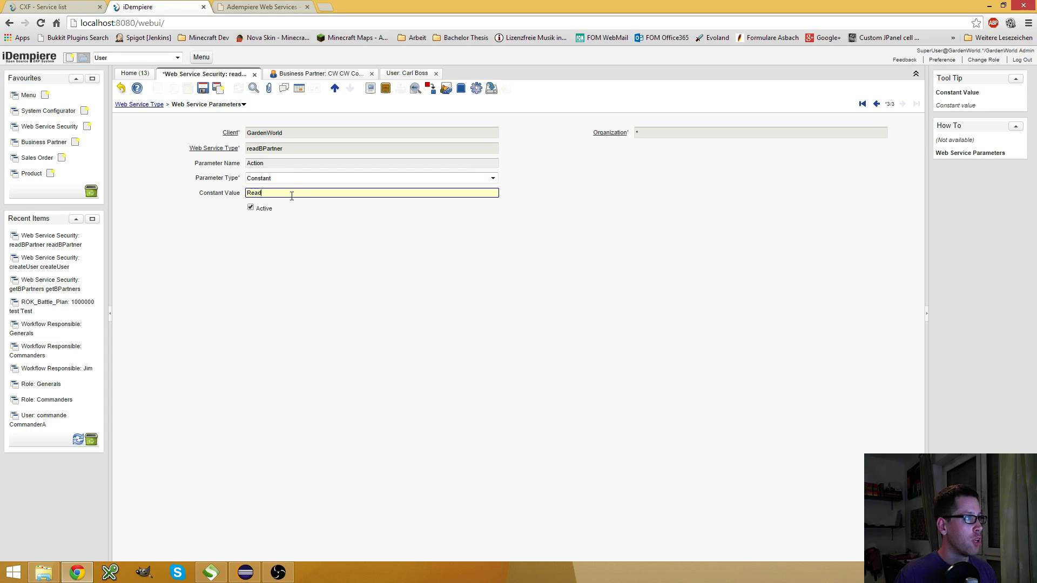
pyautogui.click(203, 88)
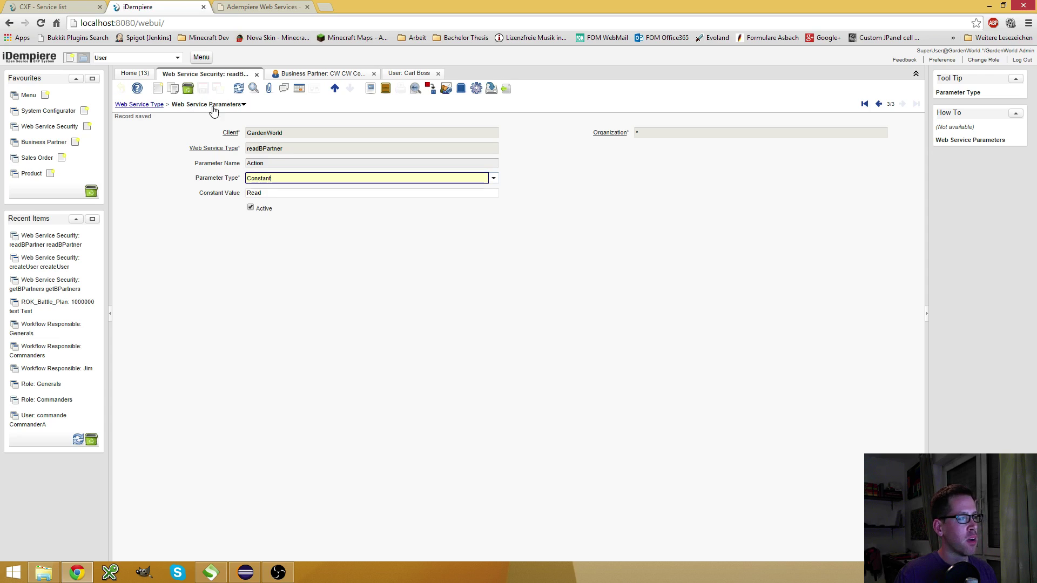
pyautogui.click(252, 191)
# - Submit the trimmed request, then change RecordID to 117 and submit again, returning C&W Construction
pyautogui.click(210, 573)
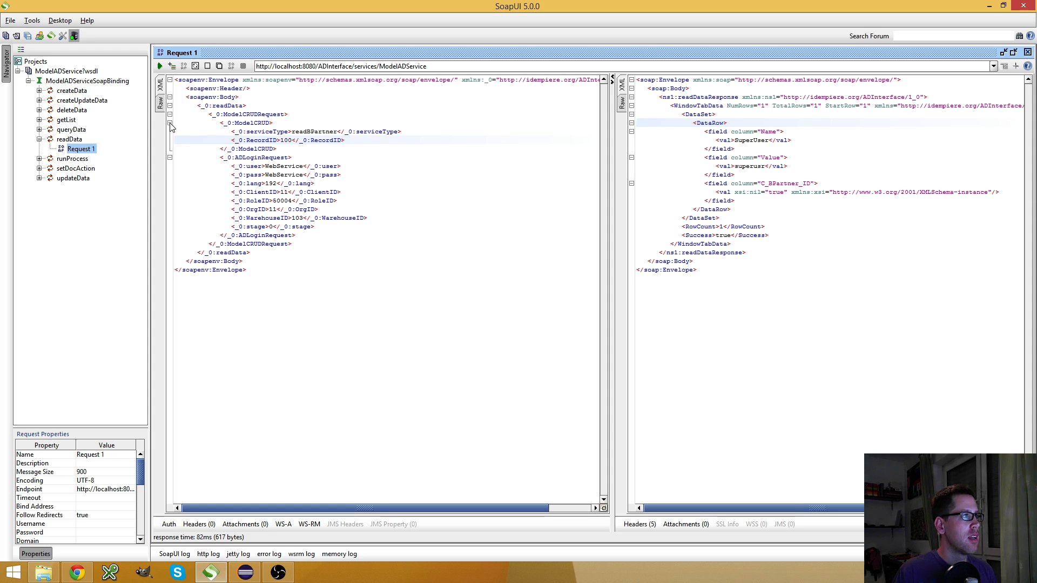
pyautogui.click(160, 66)
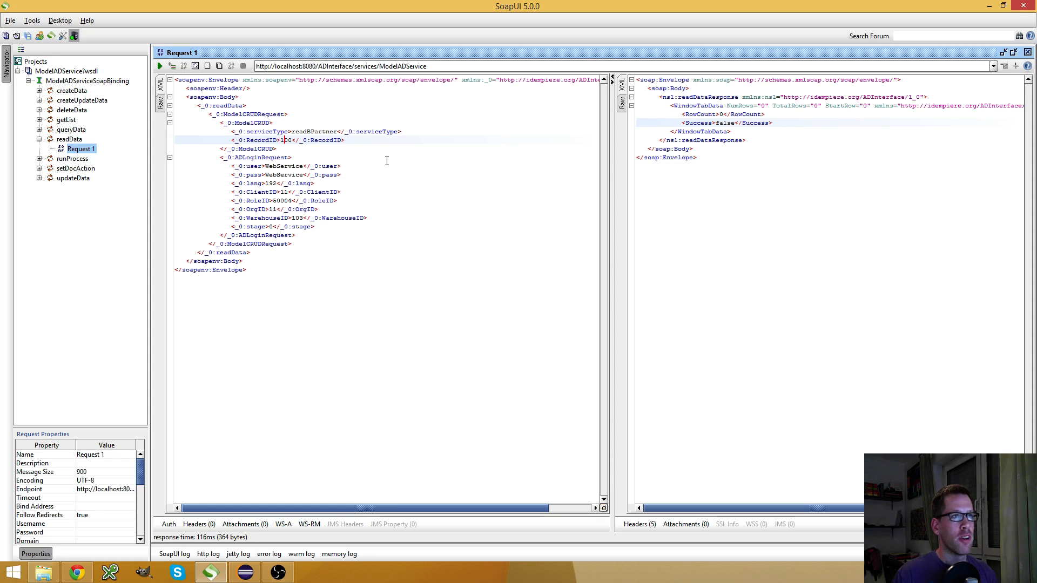
pyautogui.hotkey('shift', 'Right')
pyautogui.hotkey('shift', 'Right')
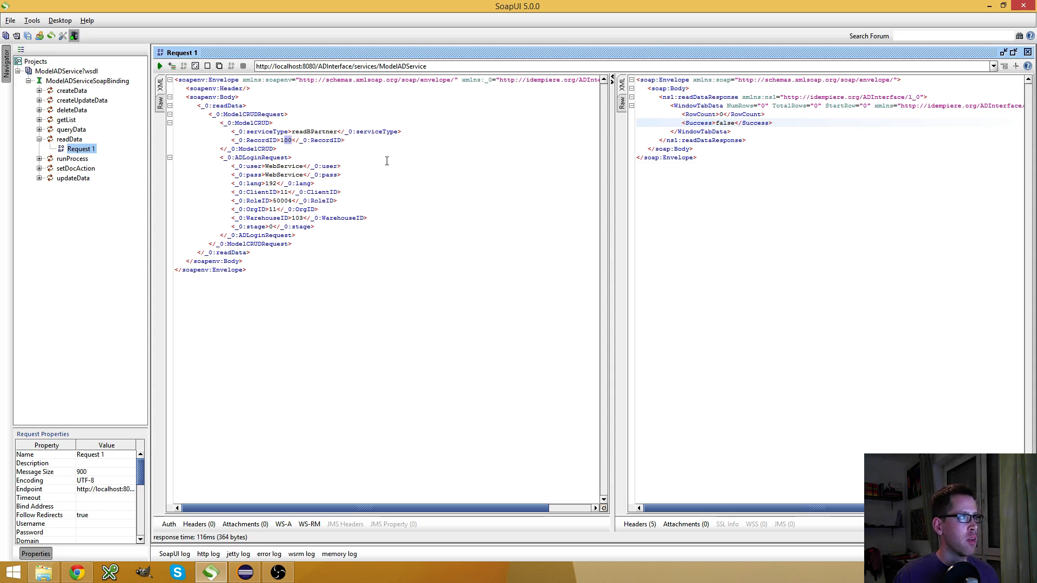
pyautogui.write('17')
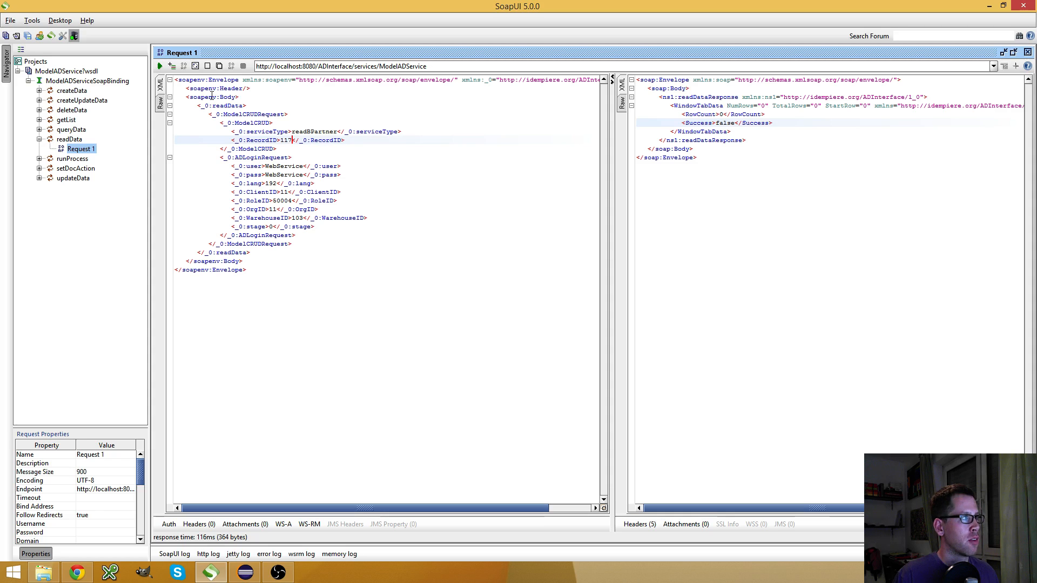
pyautogui.click(160, 65)
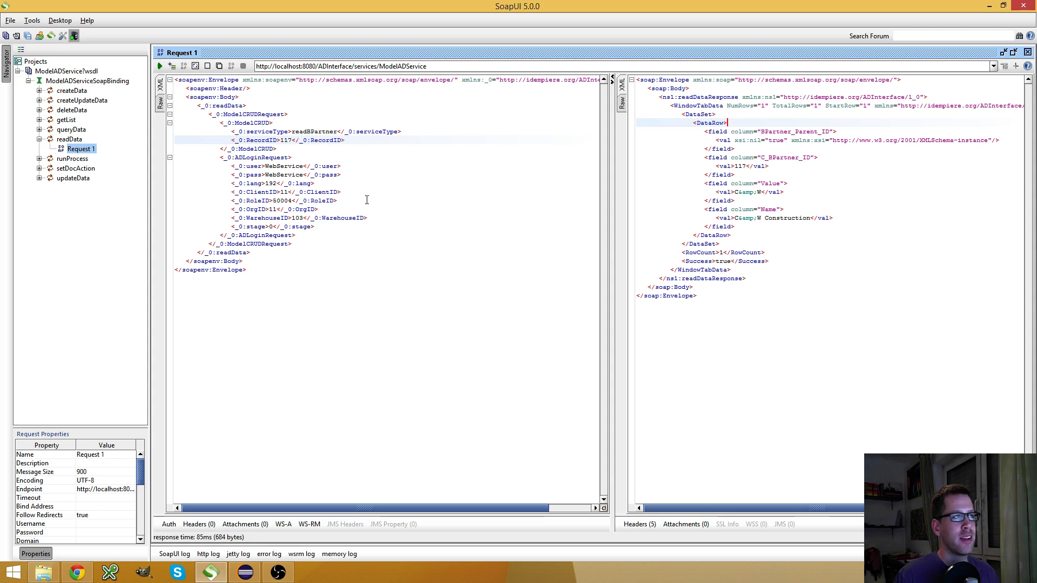
# - Highlight the remaining serviceType and RecordID lines in the request
pyautogui.moveTo(349, 140); pyautogui.dragTo(197, 138)
pyautogui.click(175, 149)
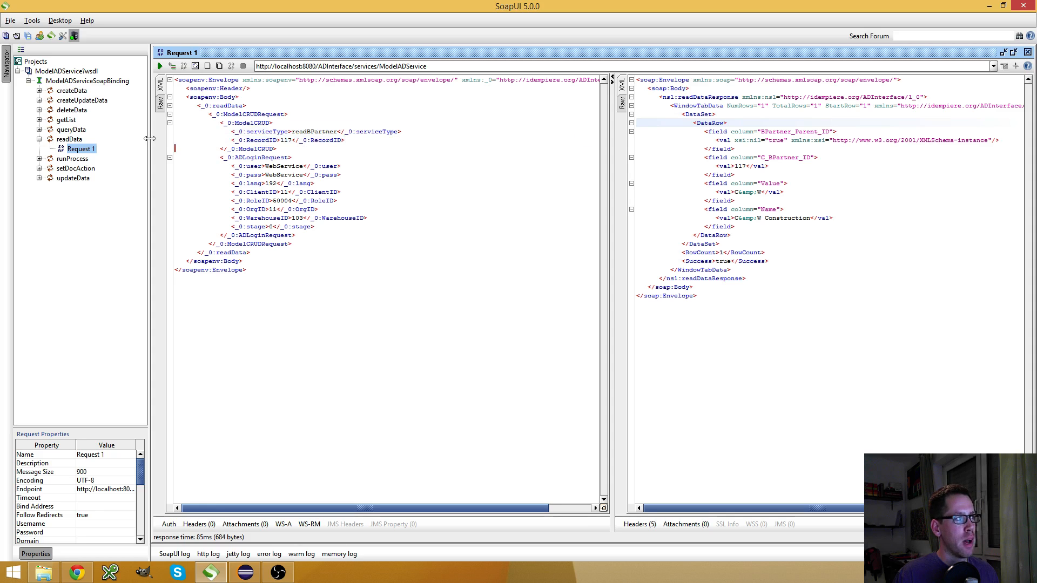
pyautogui.hotkey('shift', 'Up')
pyautogui.hotkey('shift', 'Up')
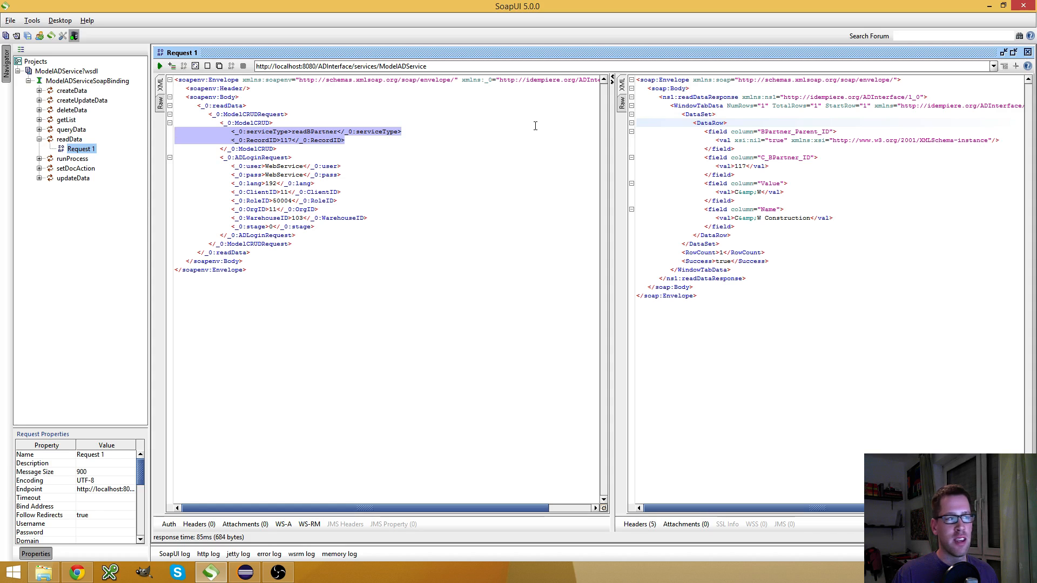
pyautogui.click(345, 140)
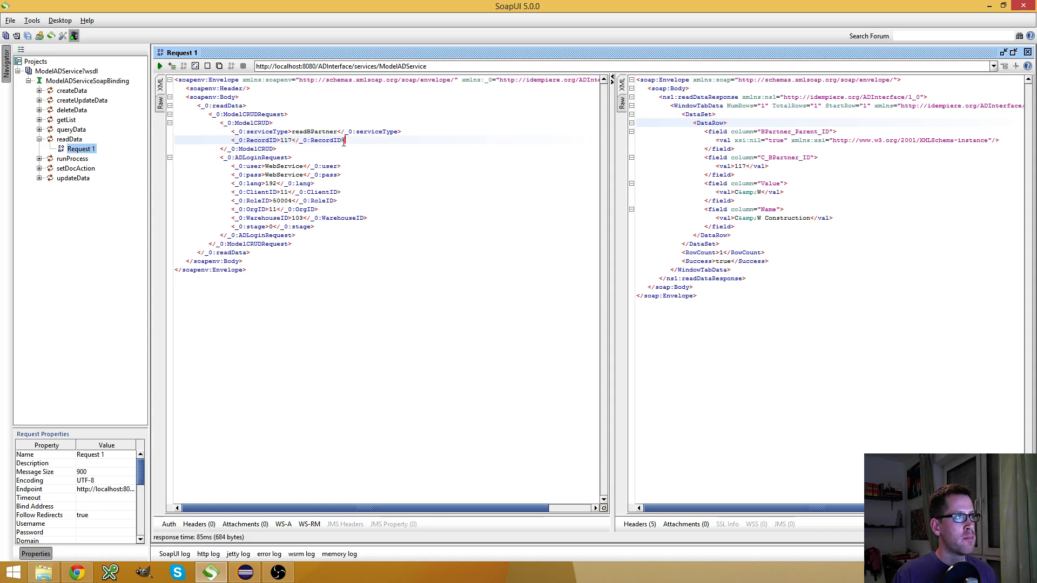